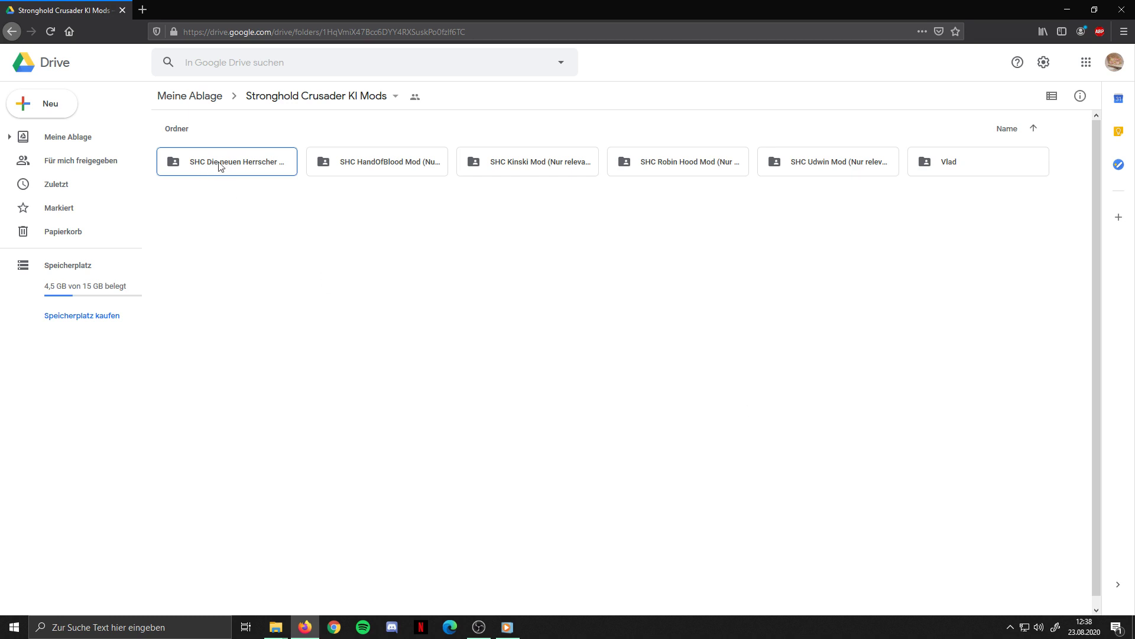
# View the contents of the SHC Die neuen Herrscher modpack folder in Drive and check its download option.
pyautogui.doubleClick(271, 170)
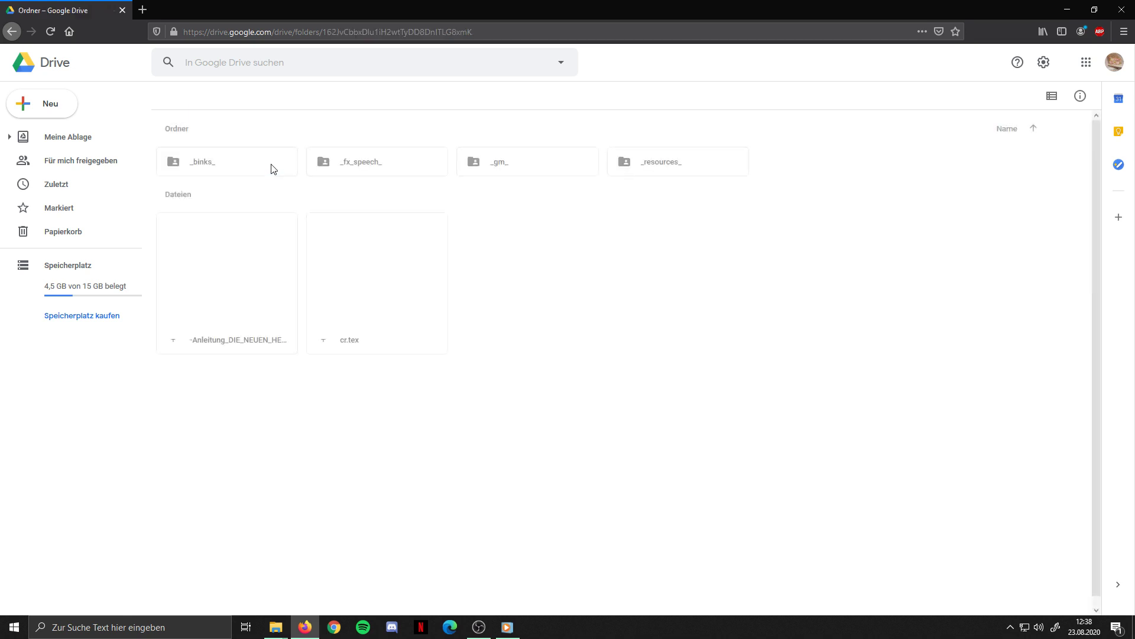
pyautogui.click(12, 31)
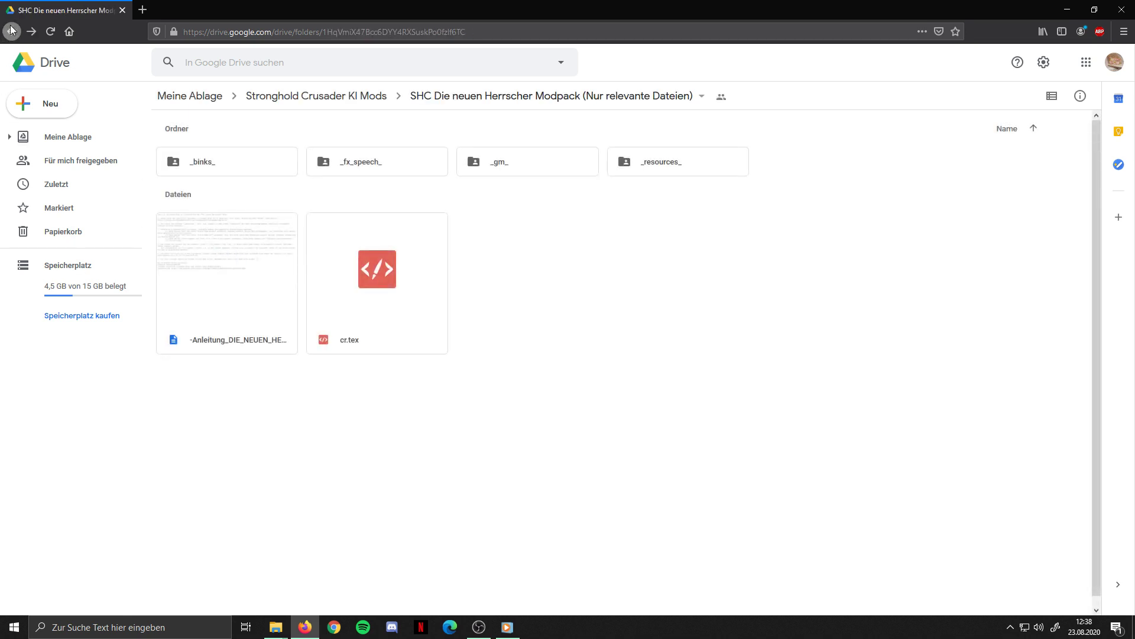
pyautogui.click(214, 167)
pyautogui.rightClick(215, 168)
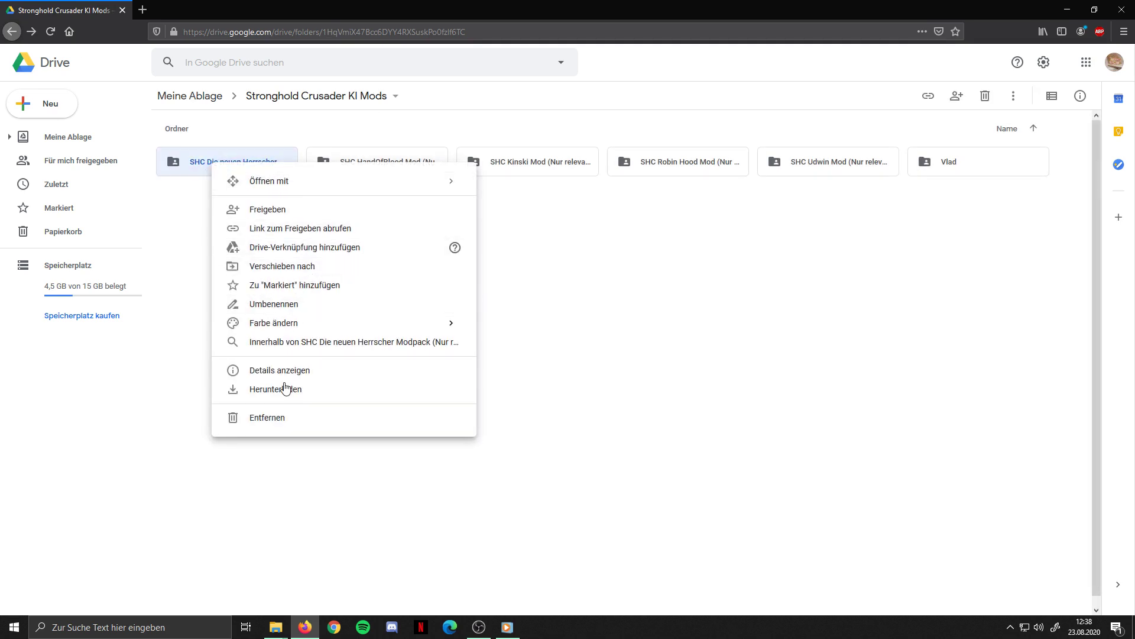
pyautogui.click(585, 391)
# Switch to File Explorer and inspect the video files in the modpack's _binks_ folder, returning to the modpack folder.
pyautogui.moveTo(275, 627)
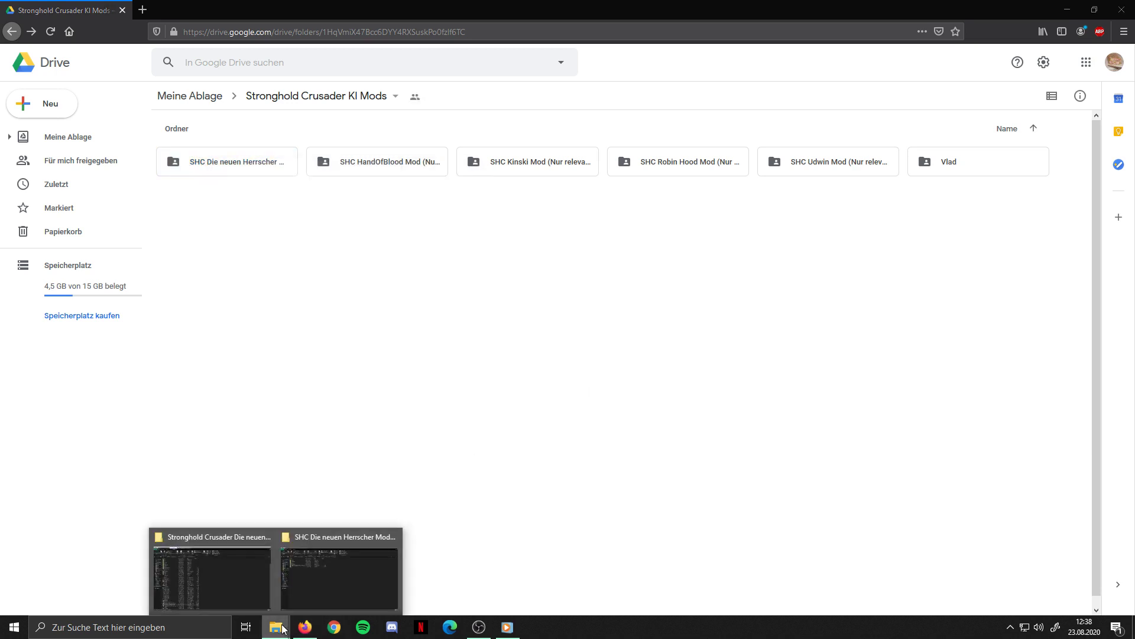
pyautogui.click(324, 596)
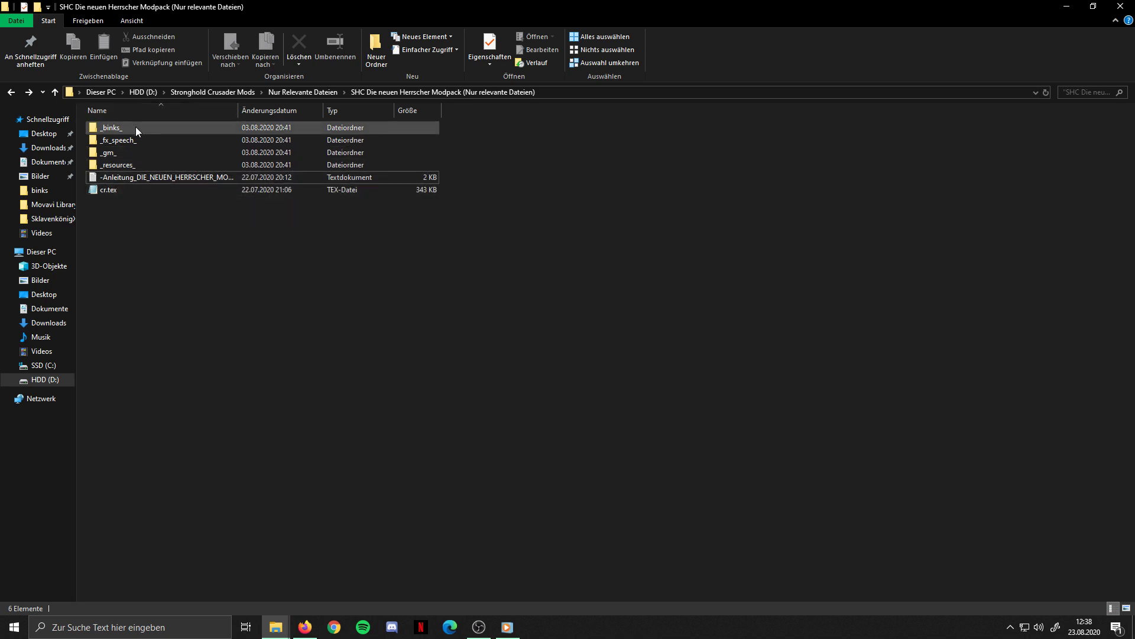
pyautogui.moveTo(137, 129)
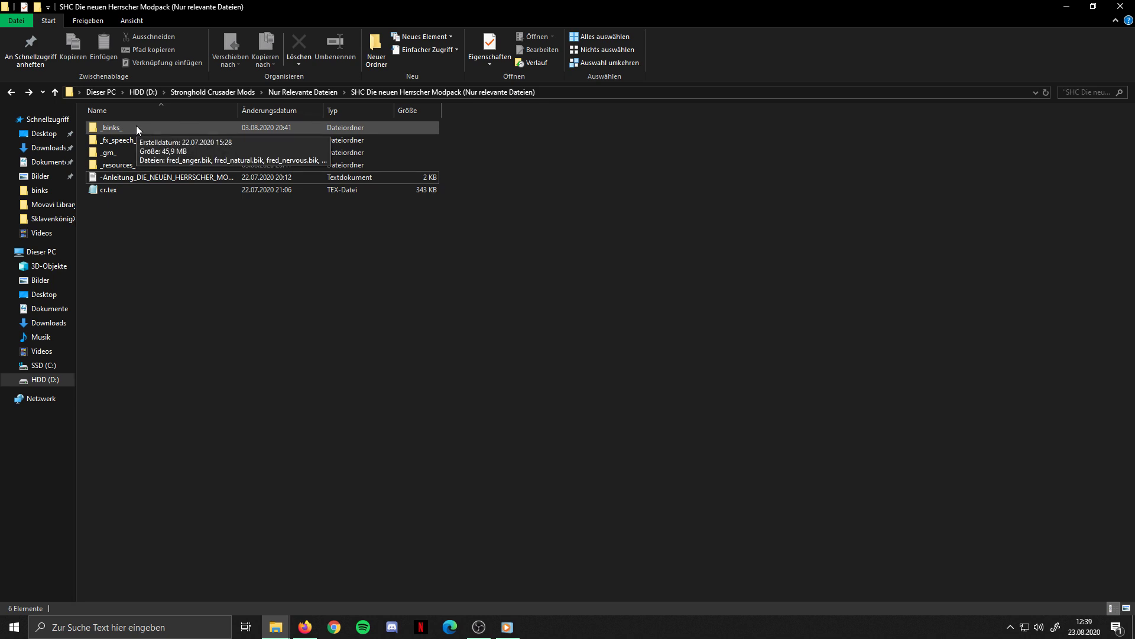
pyautogui.doubleClick(136, 127)
pyautogui.moveTo(249, 420); pyautogui.dragTo(179, 111)
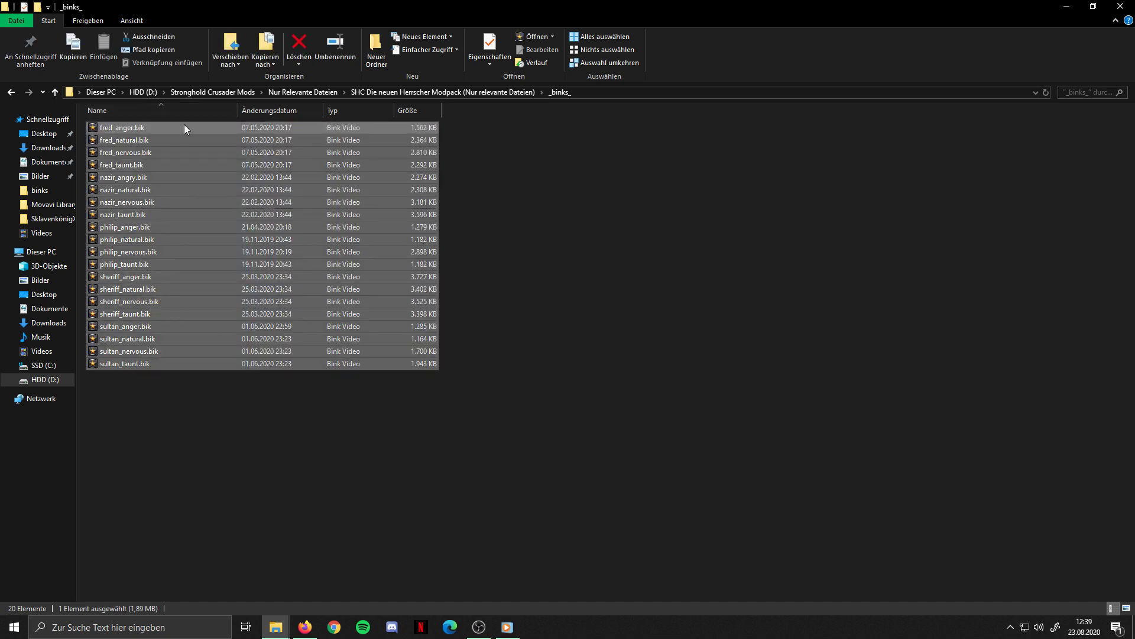
pyautogui.click(197, 435)
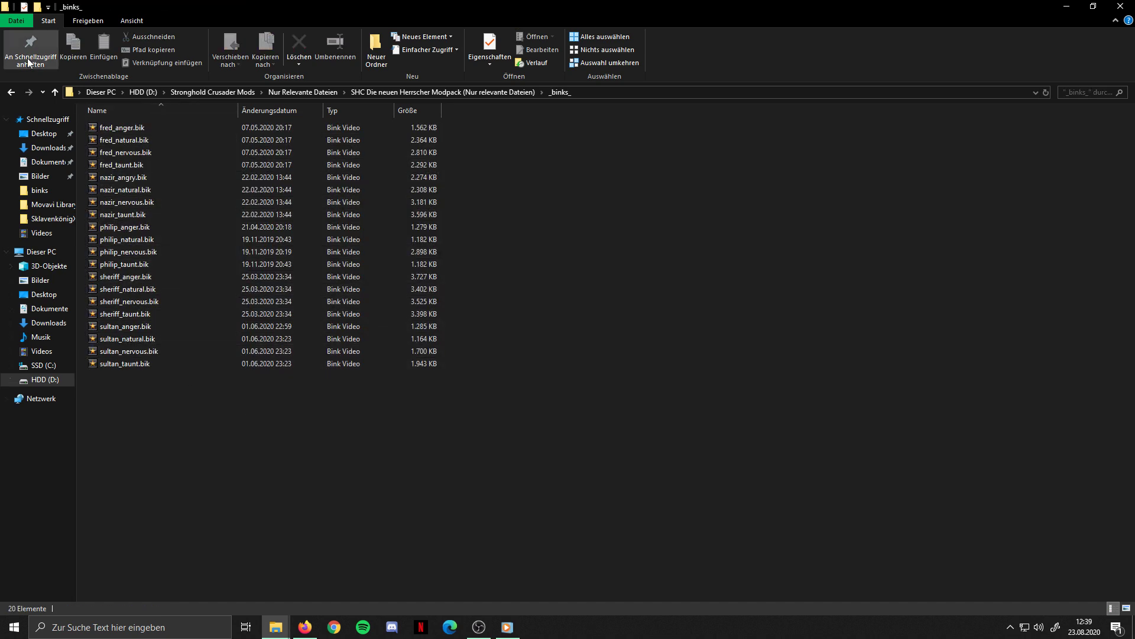
pyautogui.click(11, 92)
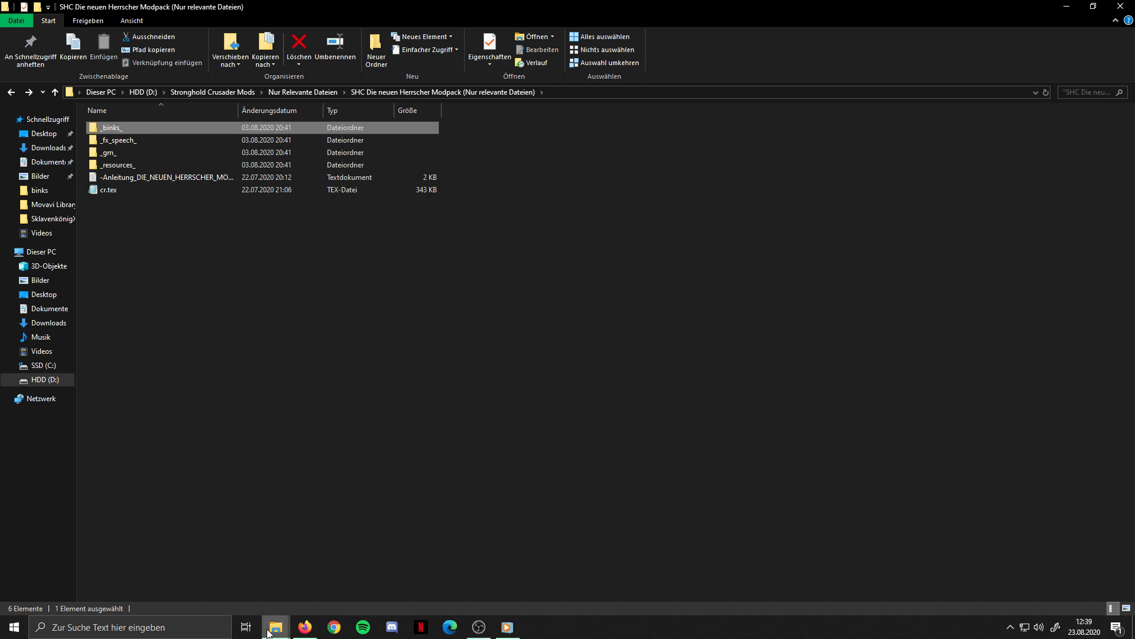
# Inspect the binks folder inside the Stronghold Crusader Die neuen Herrscher game directory and return to that directory.
pyautogui.moveTo(276, 626)
pyautogui.click(234, 565)
pyautogui.scroll(2, 260, 455)
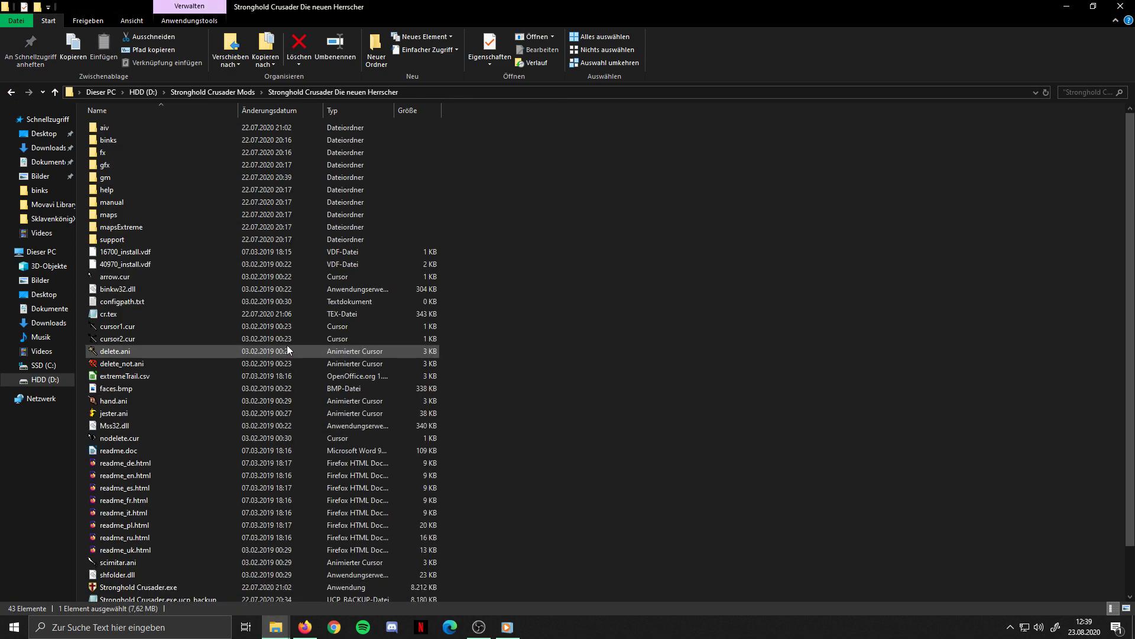
pyautogui.doubleClick(125, 139)
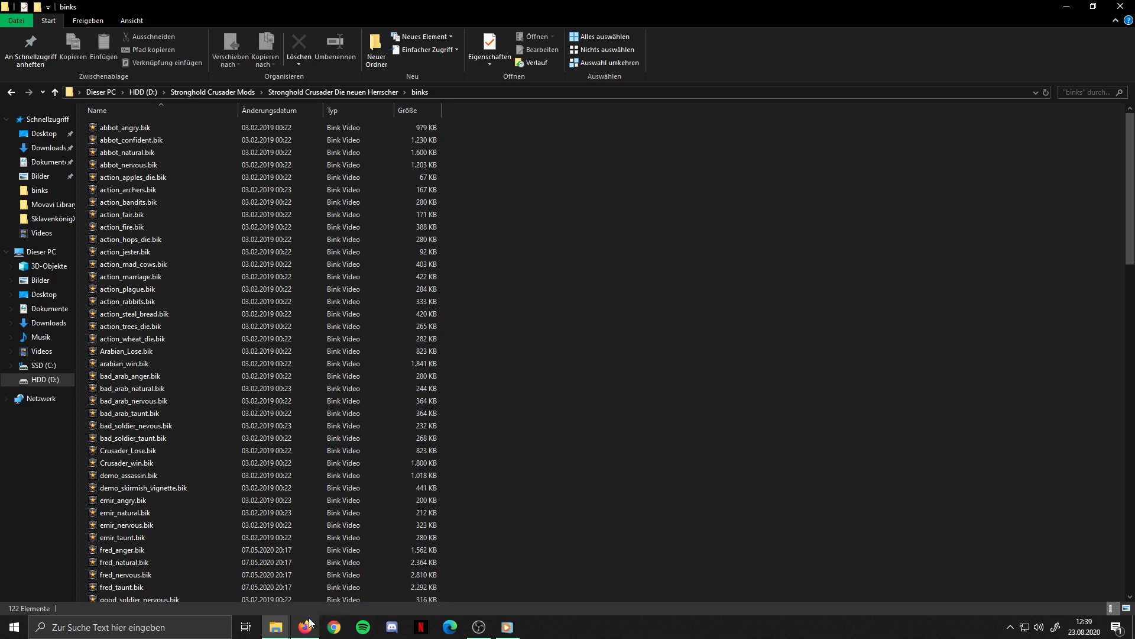
pyautogui.moveTo(283, 634)
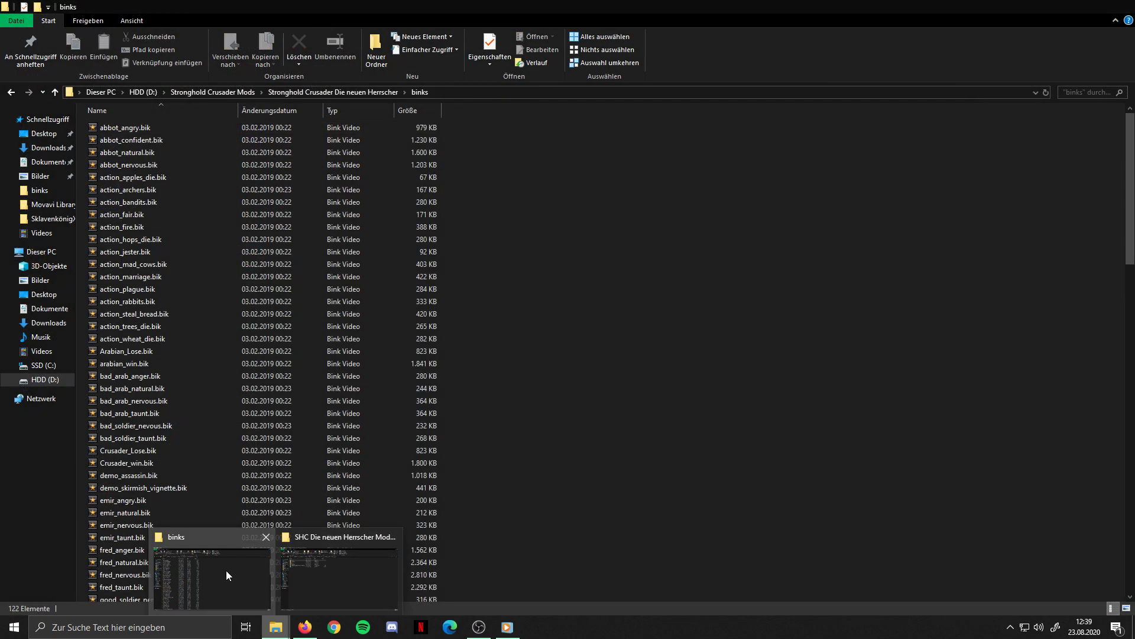
pyautogui.click(226, 574)
pyautogui.click(11, 94)
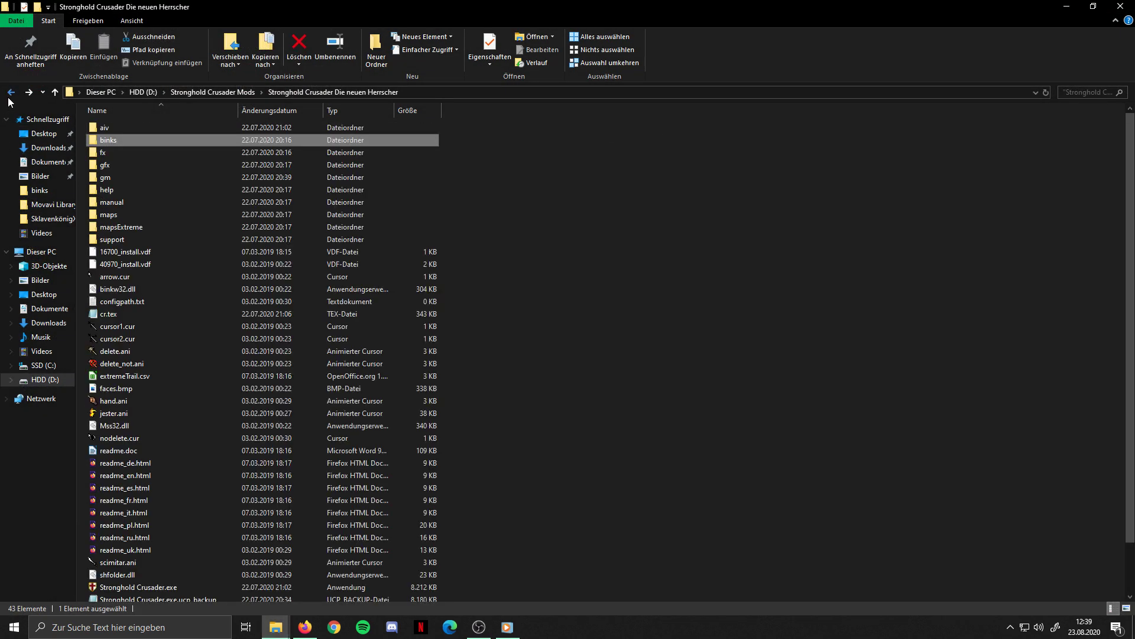
# Check the Stronghold Crusader Clean folder among the mod folders and reopen binks in Stronghold Crusader Die neuen Herrscher.
pyautogui.click(11, 93)
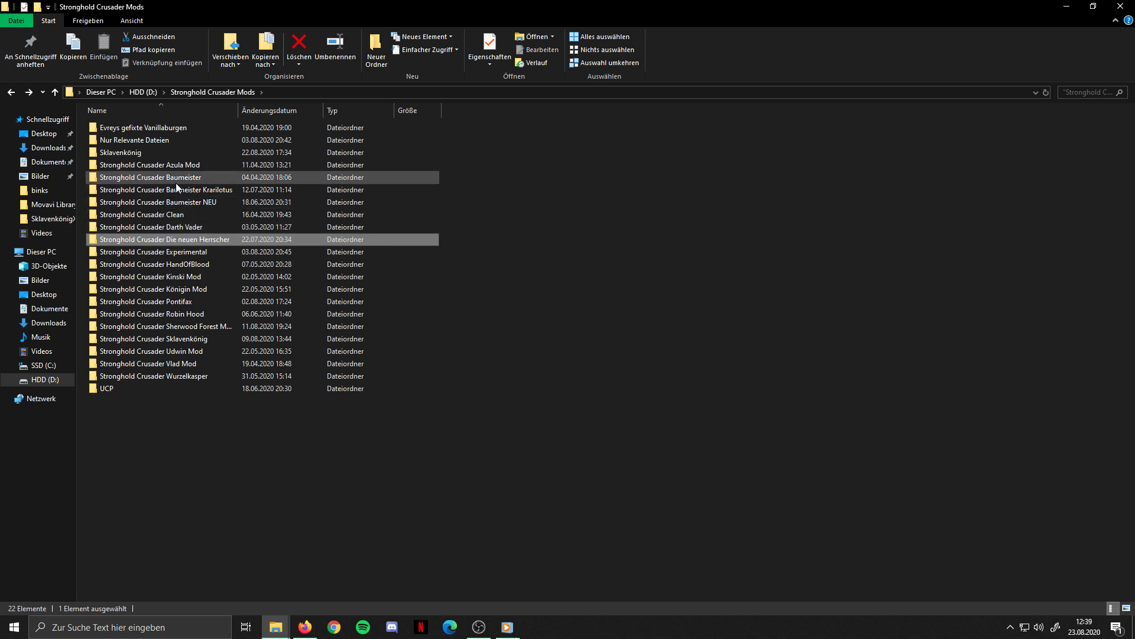
pyautogui.click(186, 218)
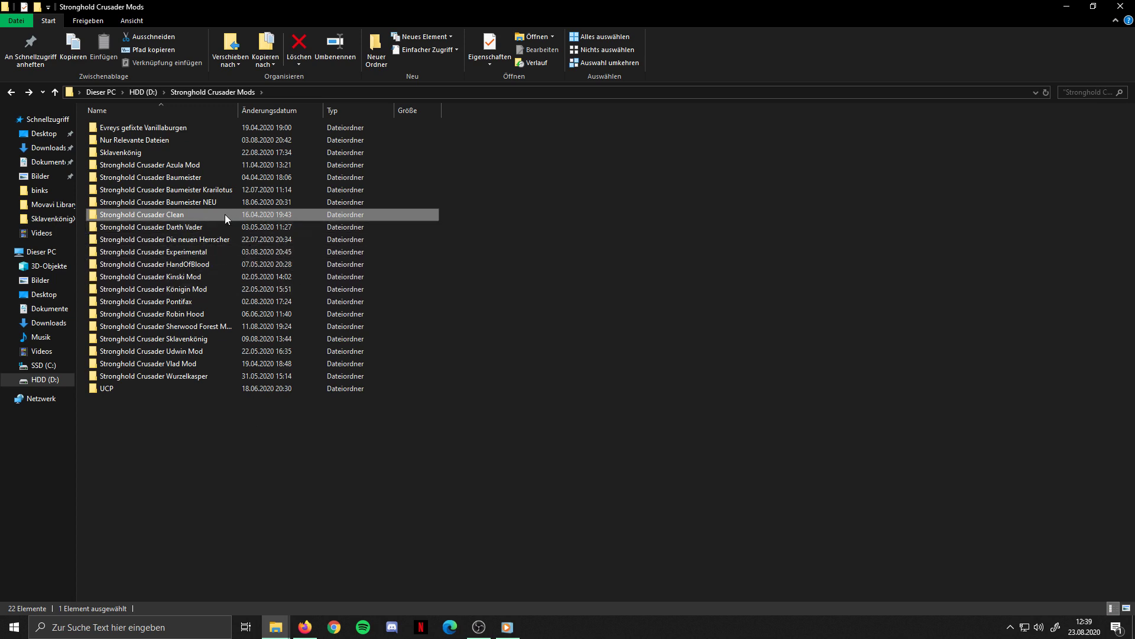
pyautogui.moveTo(224, 214)
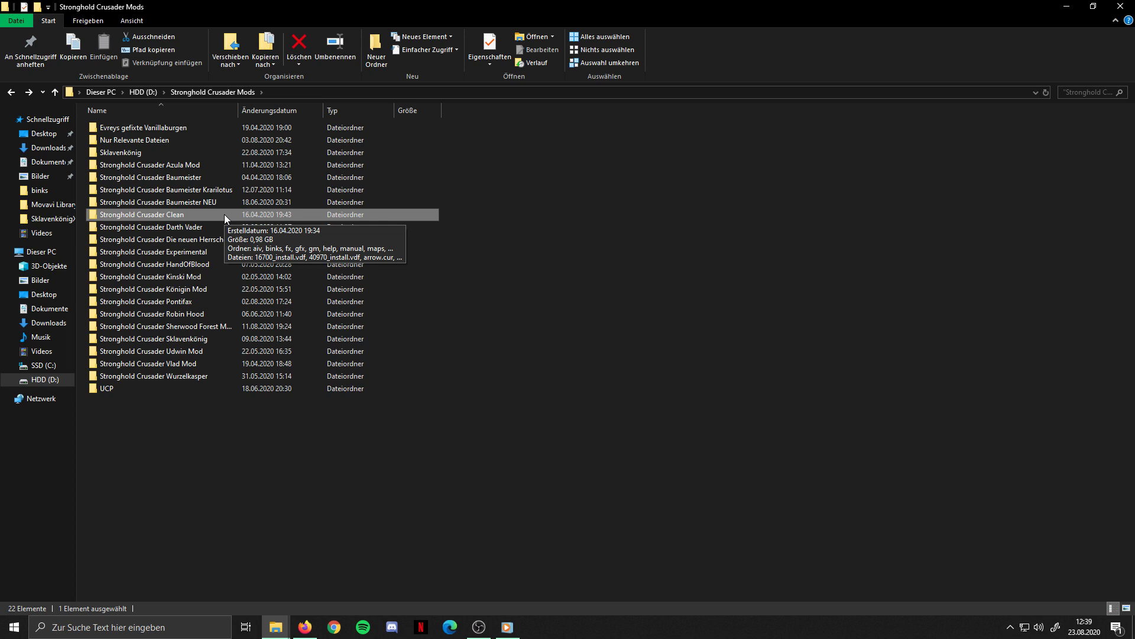
pyautogui.doubleClick(205, 241)
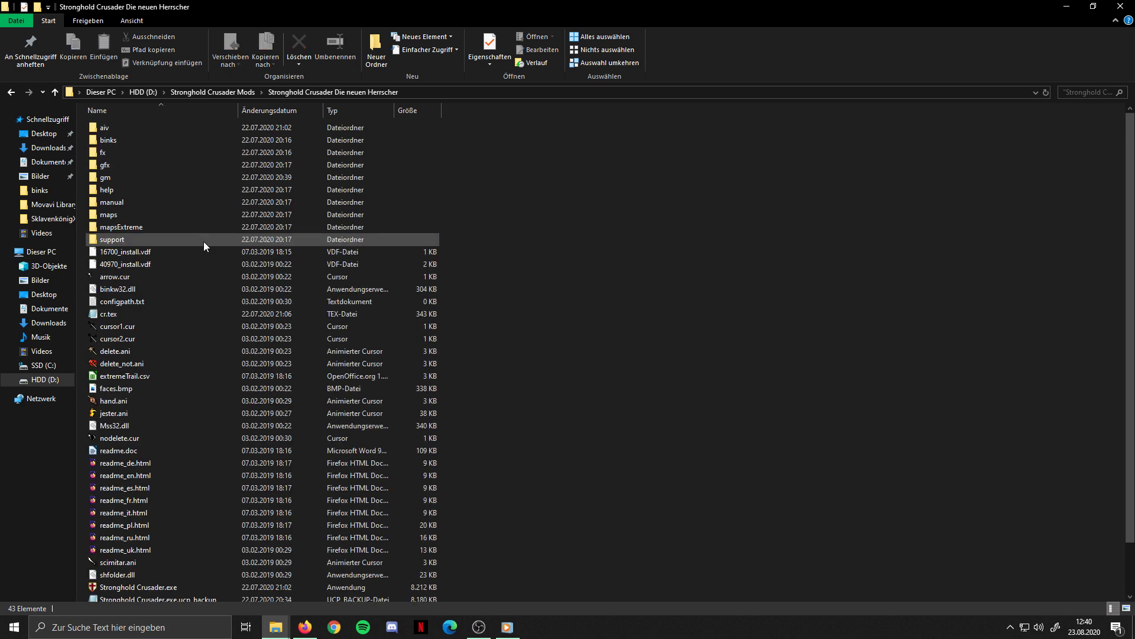
pyautogui.doubleClick(140, 137)
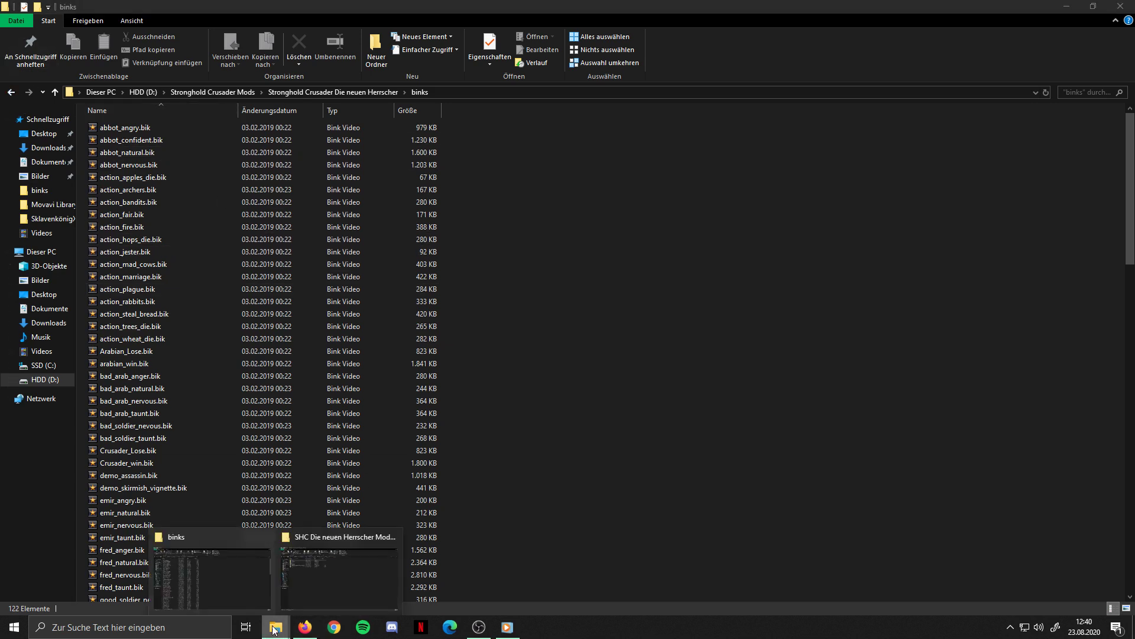
# Look through the sound files in the modpack's _fx_speech_ folder and return to the modpack folder.
pyautogui.click(318, 578)
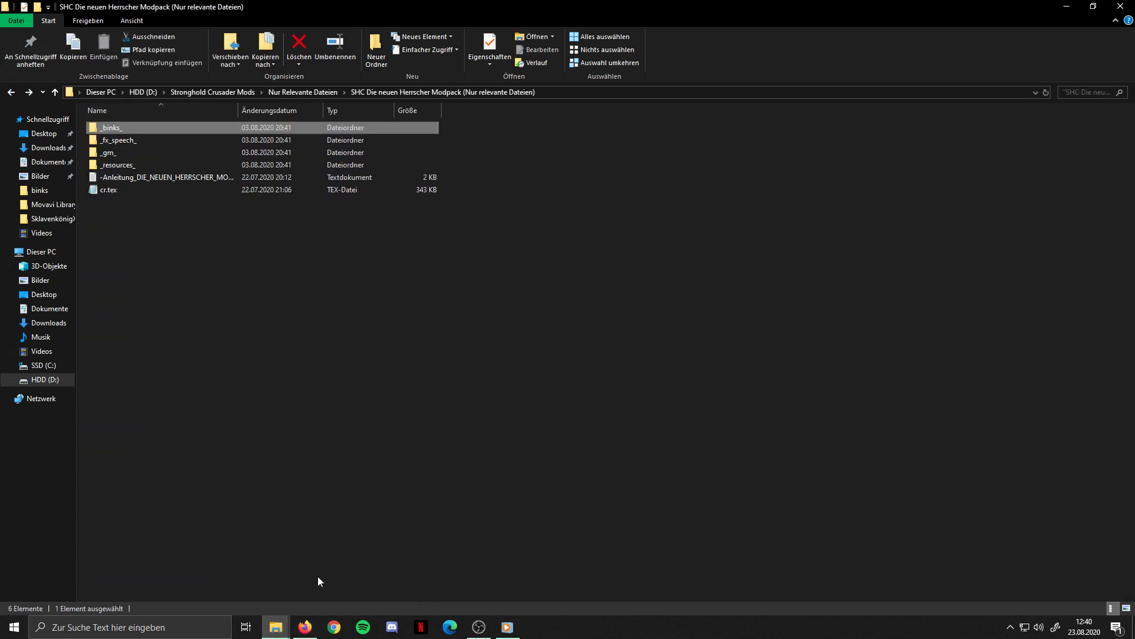
pyautogui.doubleClick(171, 140)
pyautogui.scroll(-5, 318, 382)
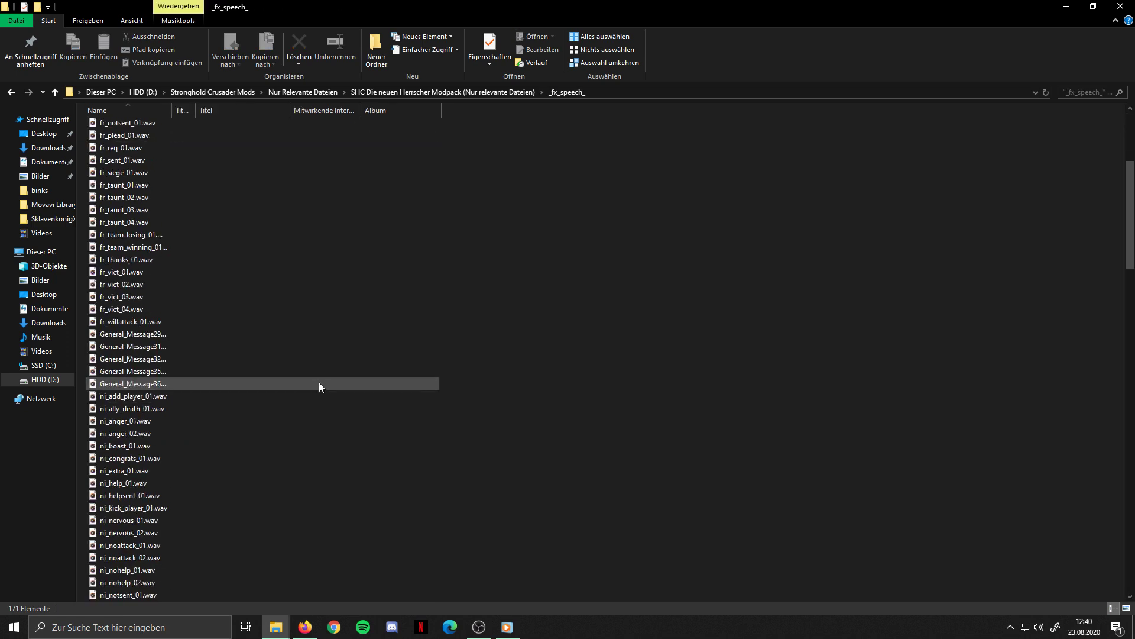
pyautogui.scroll(5, 313, 371)
pyautogui.click(18, 98)
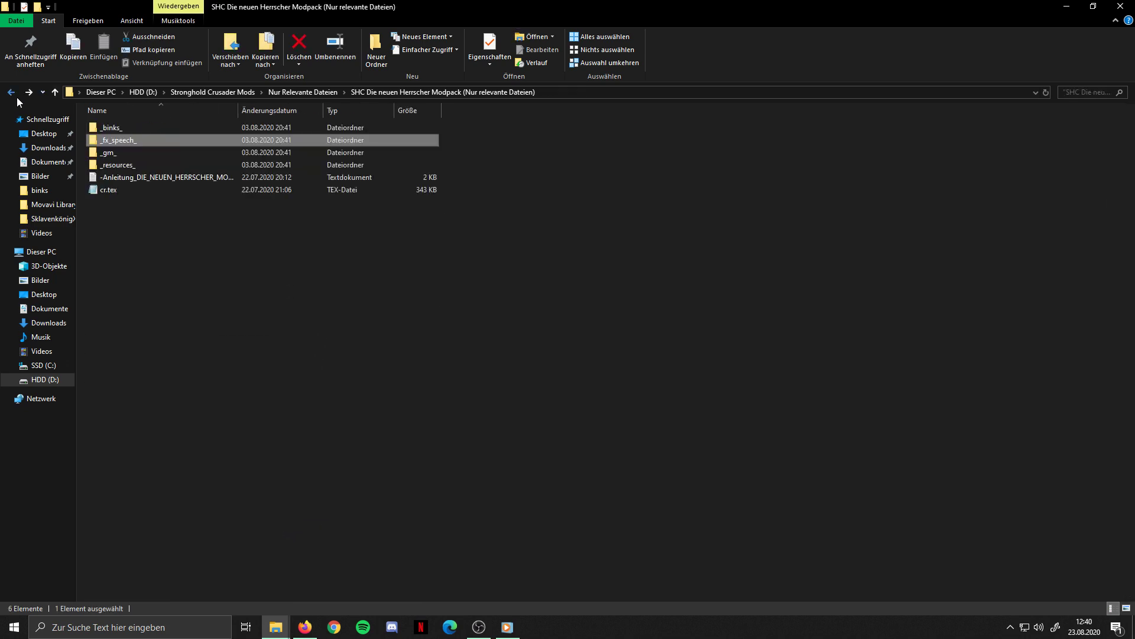
# View the fx\speech folder in the Stronghold Crusader Die neuen Herrscher directory and return to the game's main folder.
pyautogui.moveTo(276, 627)
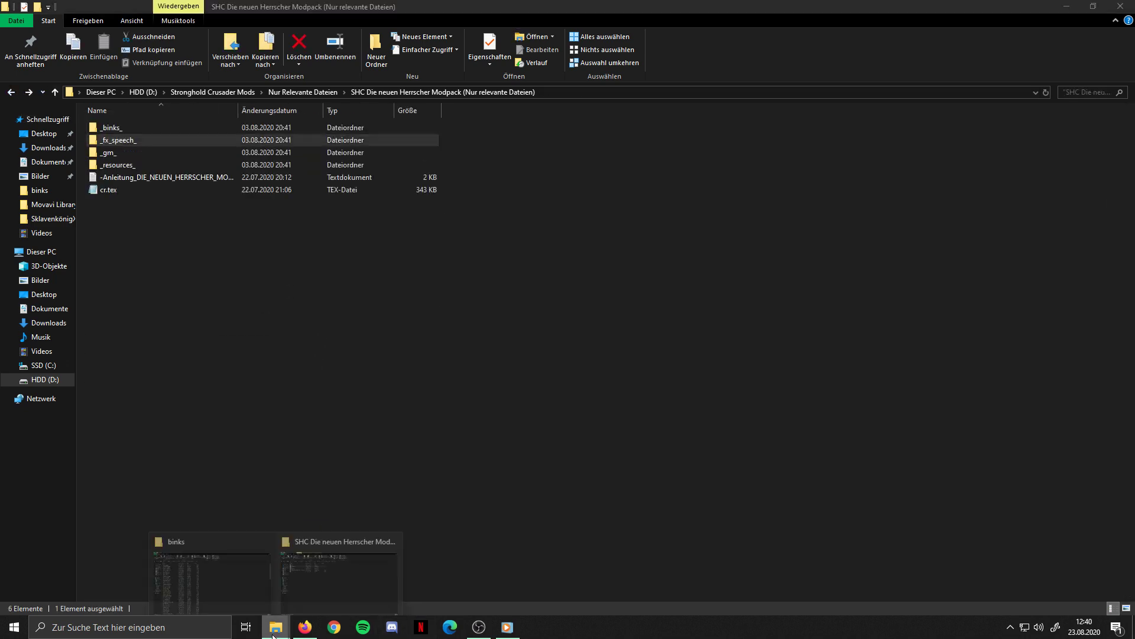
pyautogui.click(218, 578)
pyautogui.click(11, 92)
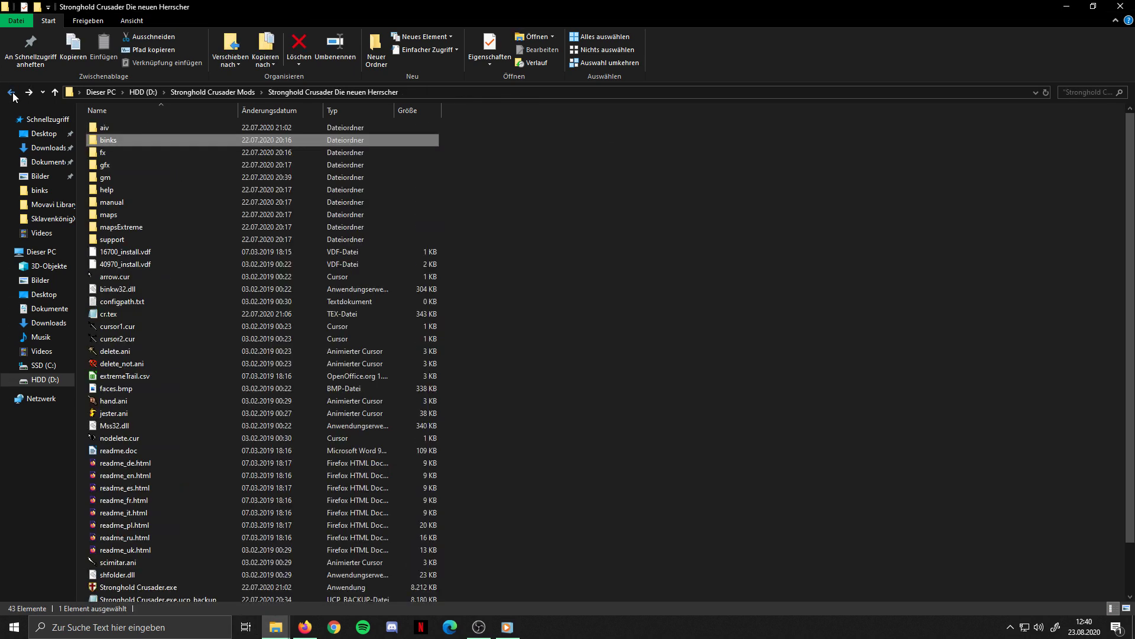
pyautogui.doubleClick(123, 153)
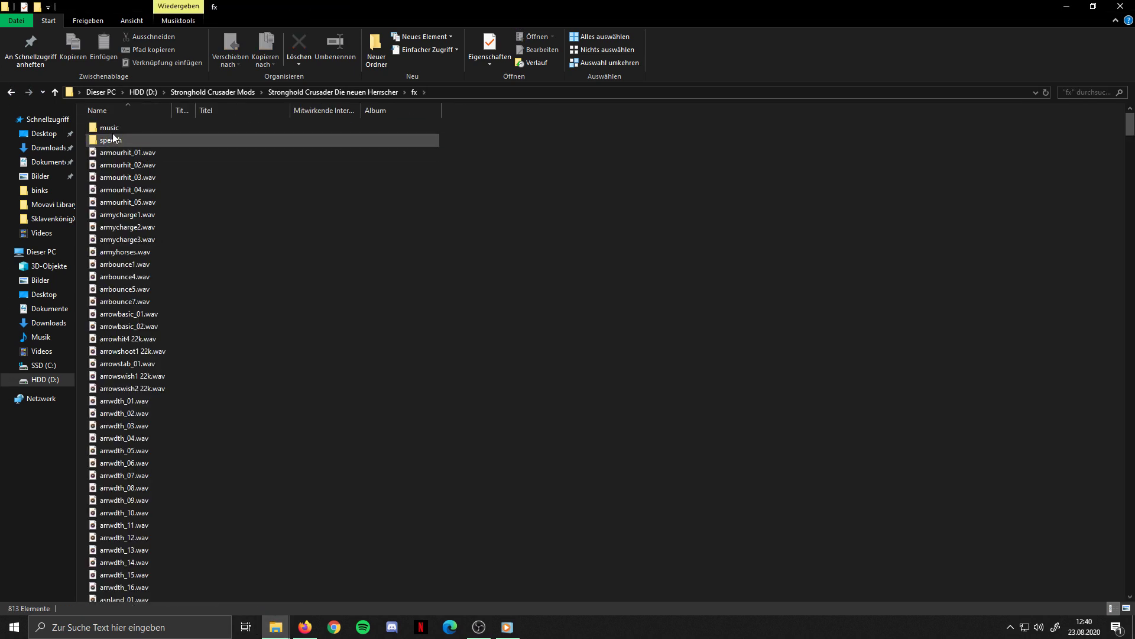
pyautogui.doubleClick(136, 139)
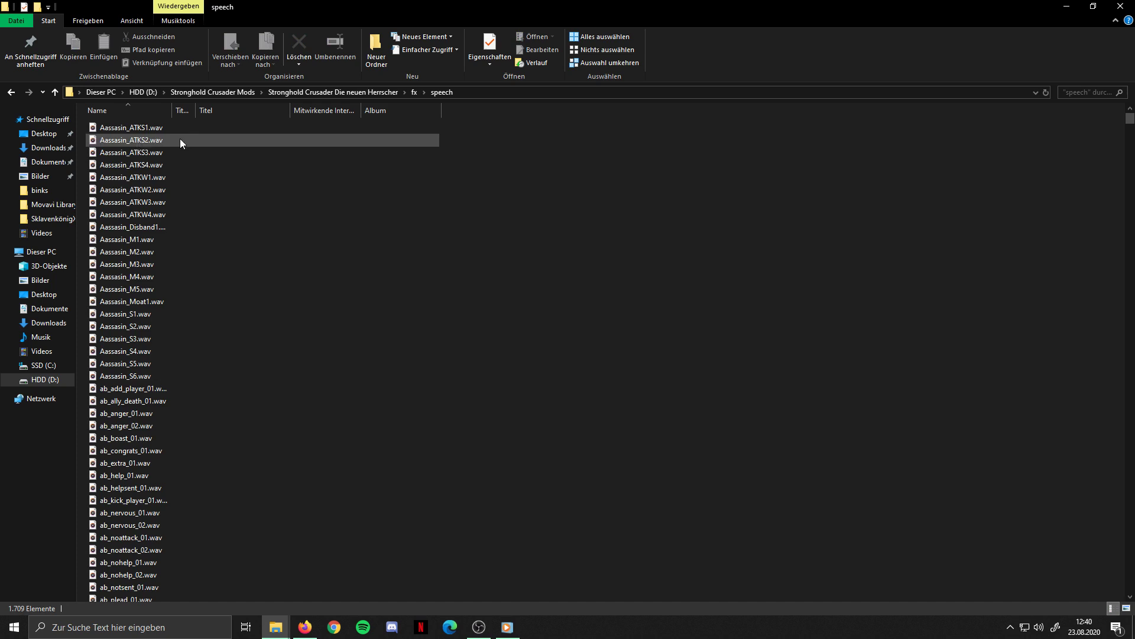
pyautogui.click(13, 93)
pyautogui.click(13, 94)
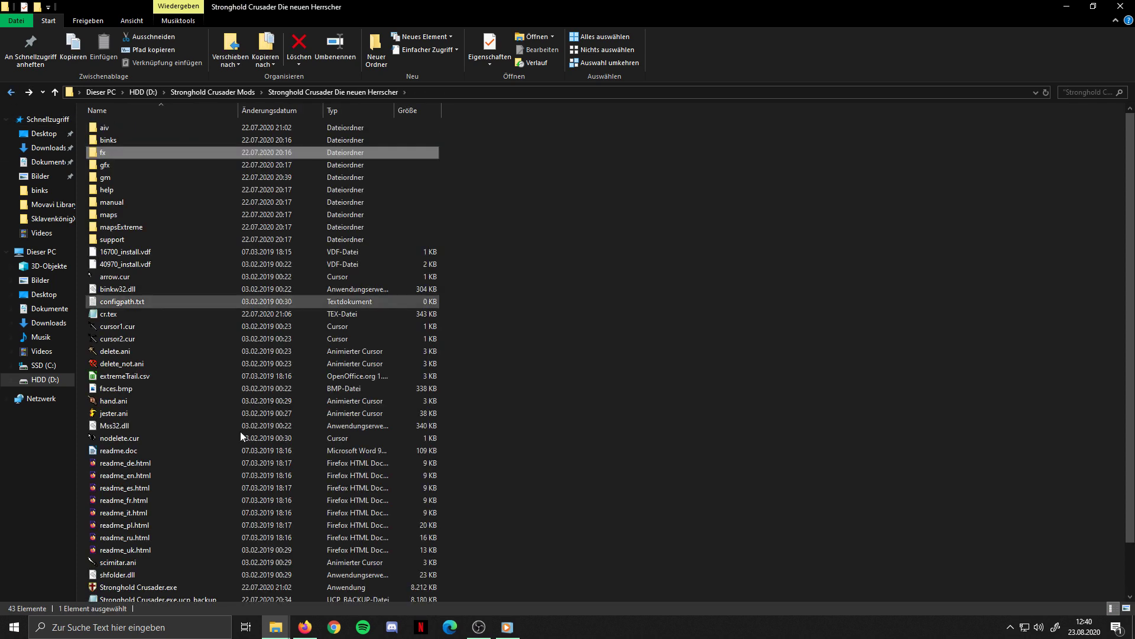
# Examine icons_front_end.gm1 and interface_icons2.gm1 in the modpack's _gm_ folder and go back up to Nur Relevante Dateien.
pyautogui.moveTo(275, 627)
pyautogui.click(317, 573)
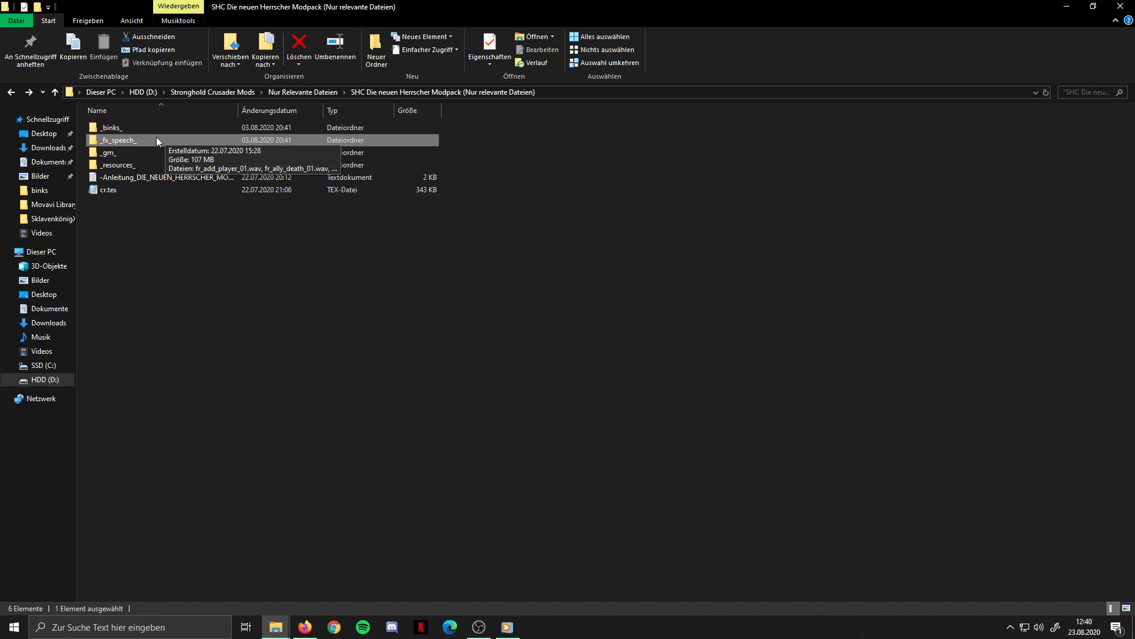
pyautogui.doubleClick(110, 157)
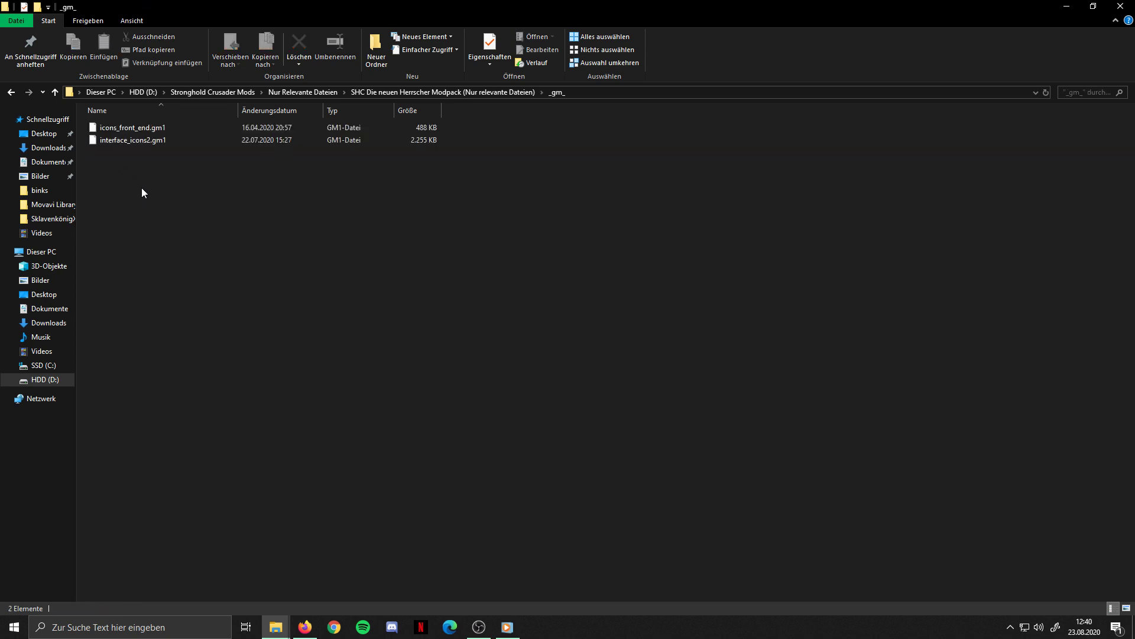
pyautogui.moveTo(160, 202); pyautogui.dragTo(144, 122)
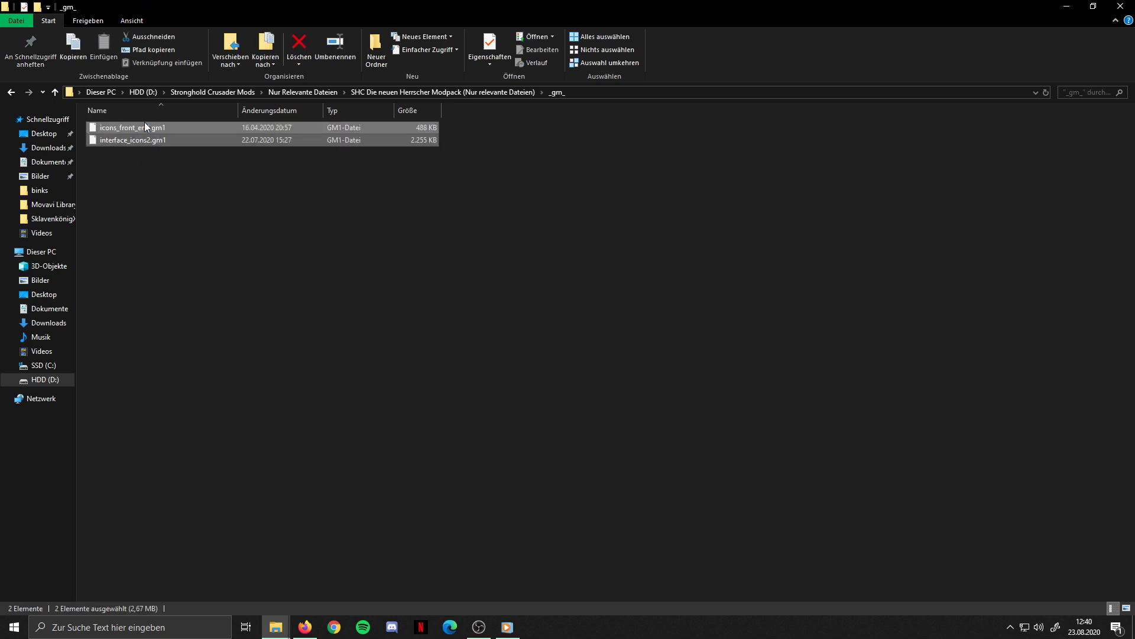
pyautogui.click(11, 94)
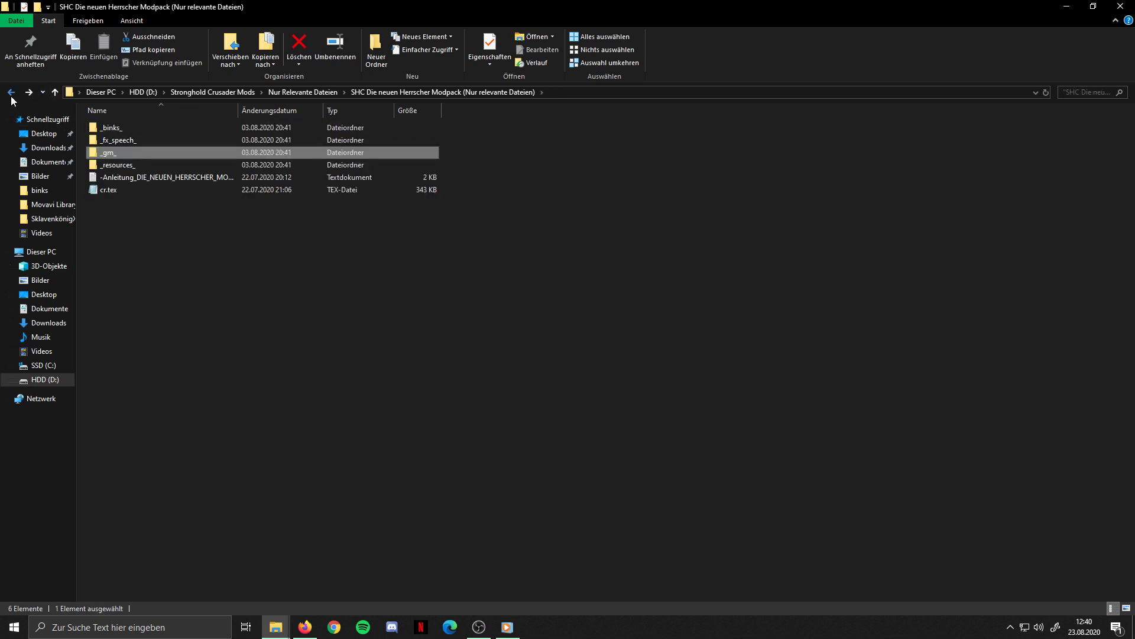
pyautogui.click(11, 94)
# View the gm folder in the Stronghold Crusader Die neuen Herrscher directory and return to the game's main folder.
pyautogui.moveTo(276, 627)
pyautogui.click(197, 555)
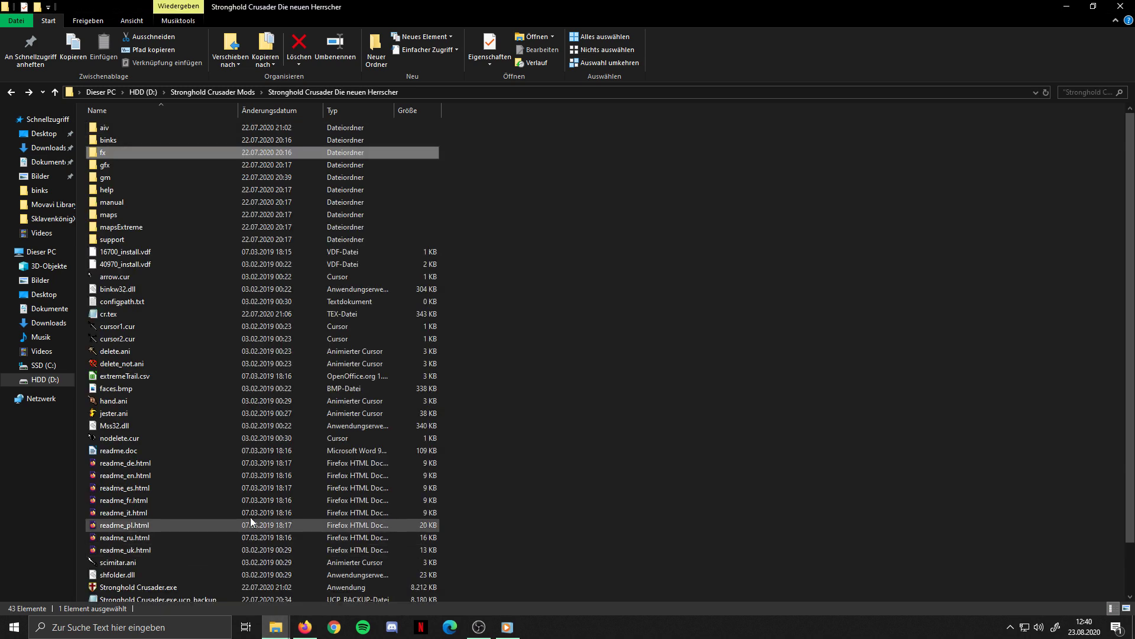
pyautogui.doubleClick(144, 177)
pyautogui.click(11, 92)
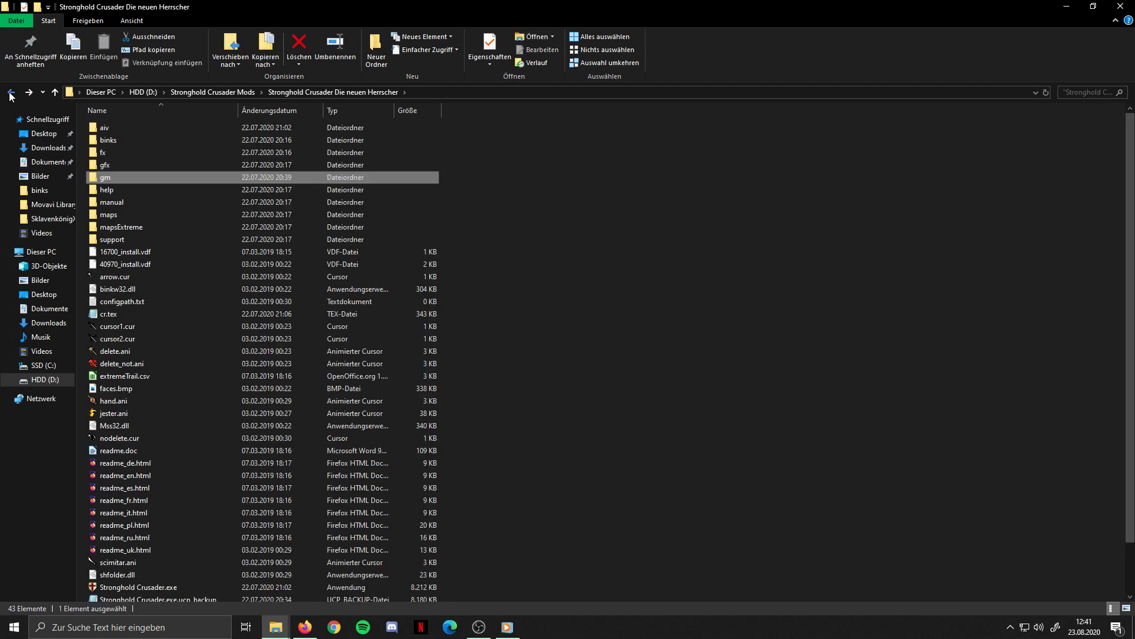
# Reopen the SHC Die neuen Herrscher Modpack folder and select the cr.tex file.
pyautogui.click(317, 563)
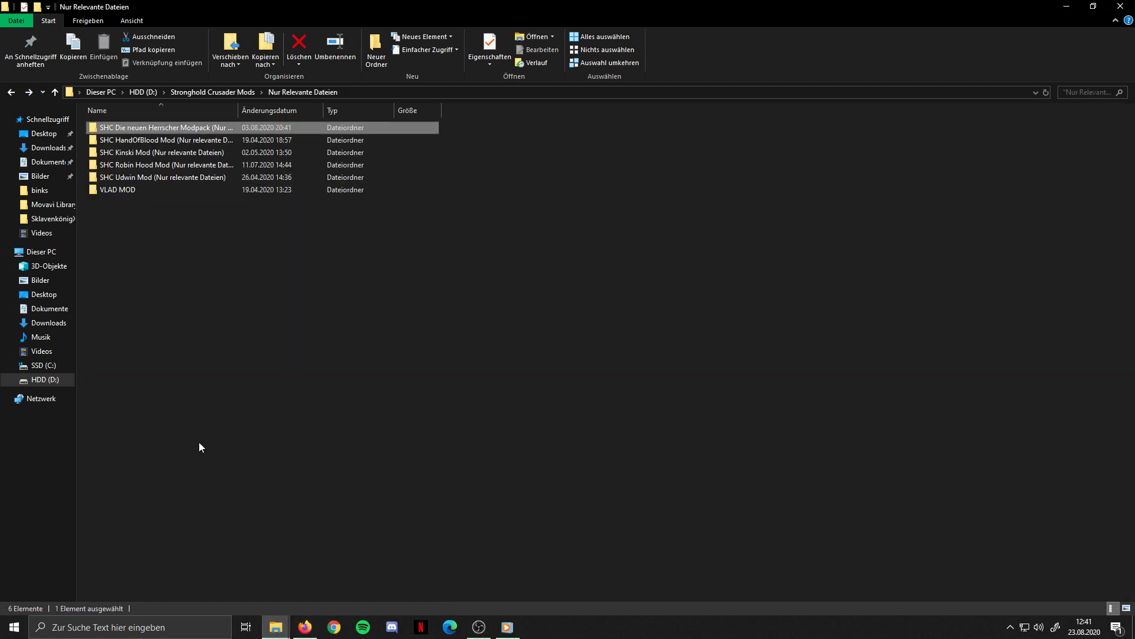
pyautogui.doubleClick(132, 129)
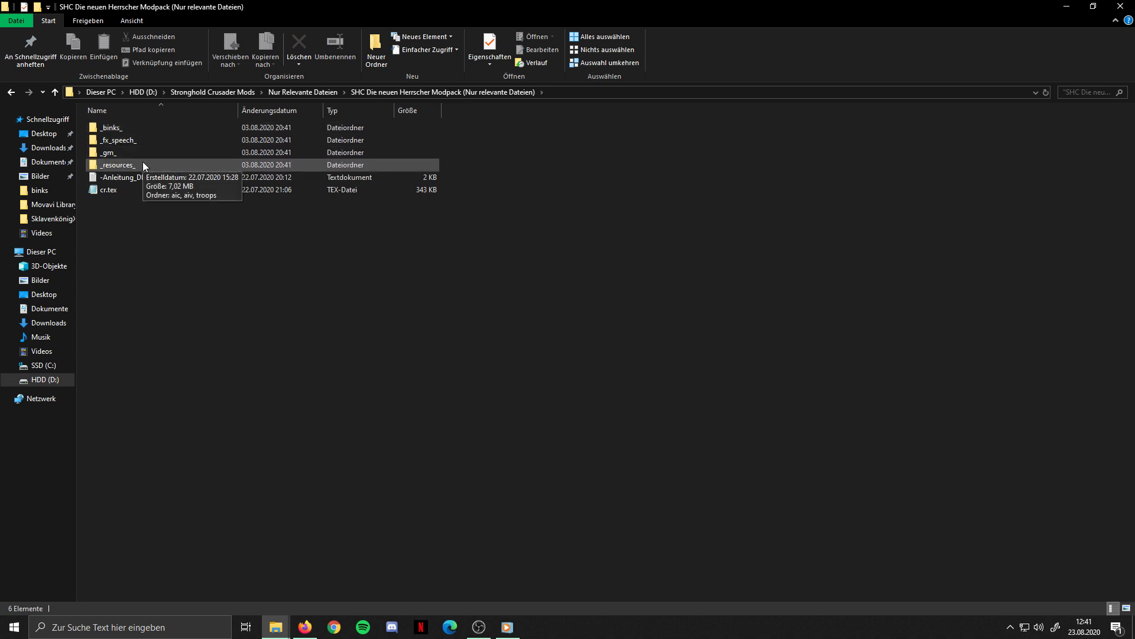
pyautogui.click(111, 189)
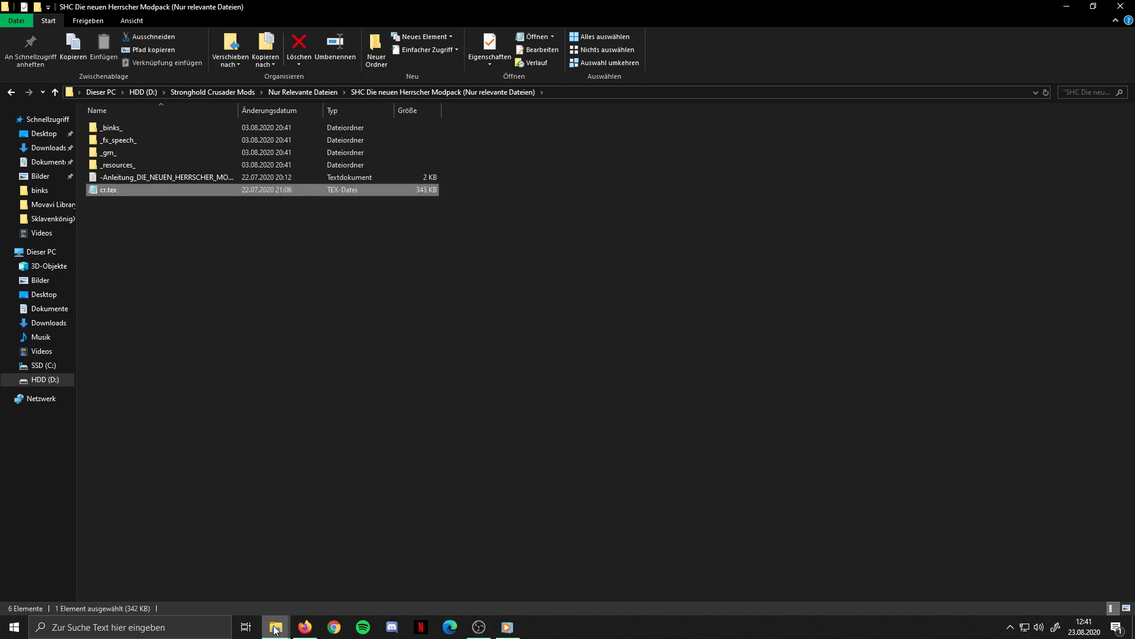
# Locate the cr.tex file in the Stronghold Crusader Die neuen Herrscher main folder, then leave and reopen that folder from Stronghold Crusader Mods.
pyautogui.moveTo(276, 628)
pyautogui.click(236, 575)
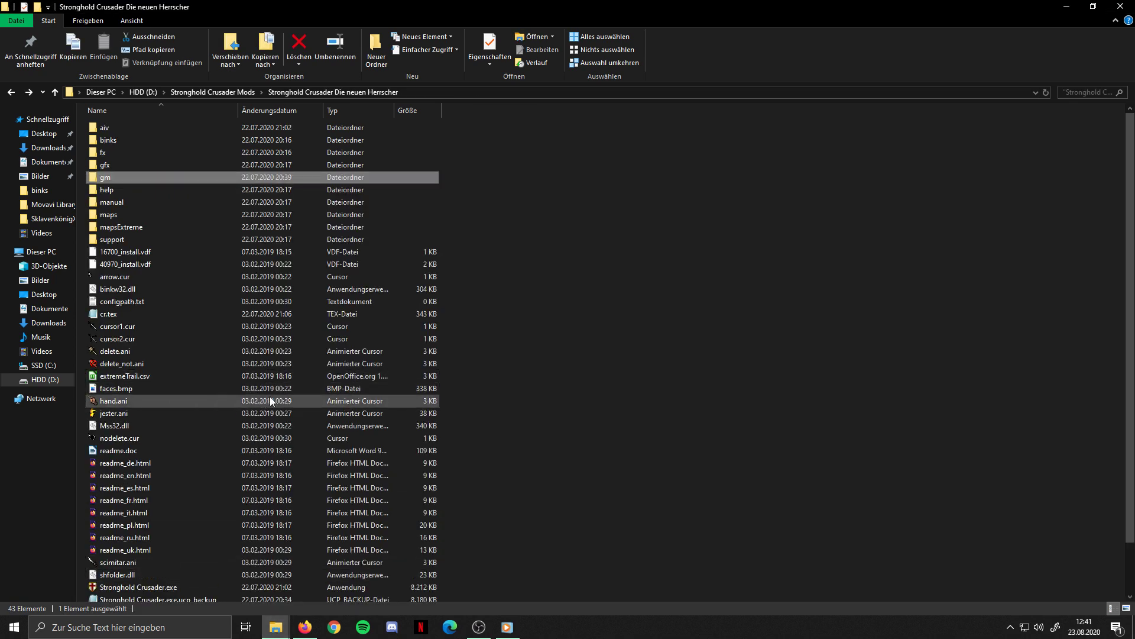
pyautogui.click(582, 356)
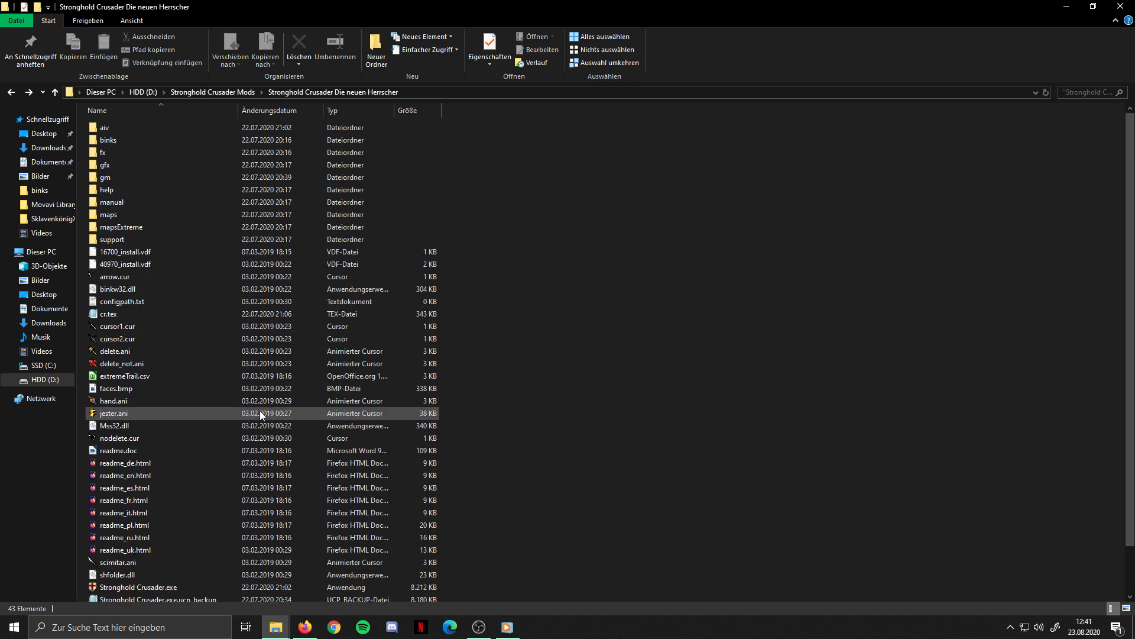
pyautogui.click(121, 314)
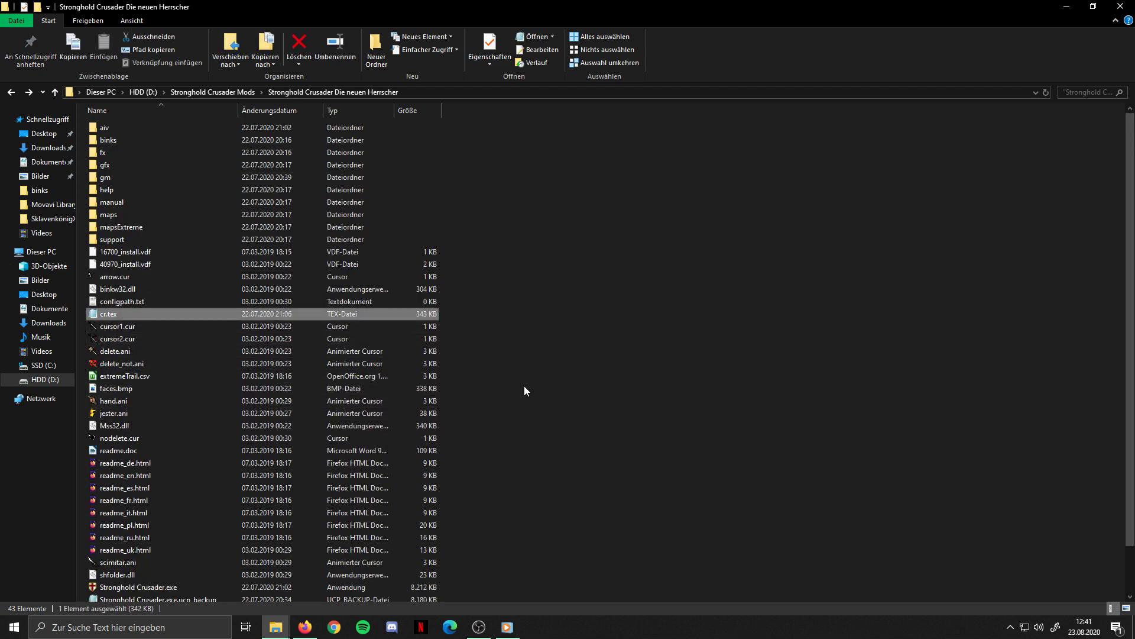
pyautogui.click(11, 93)
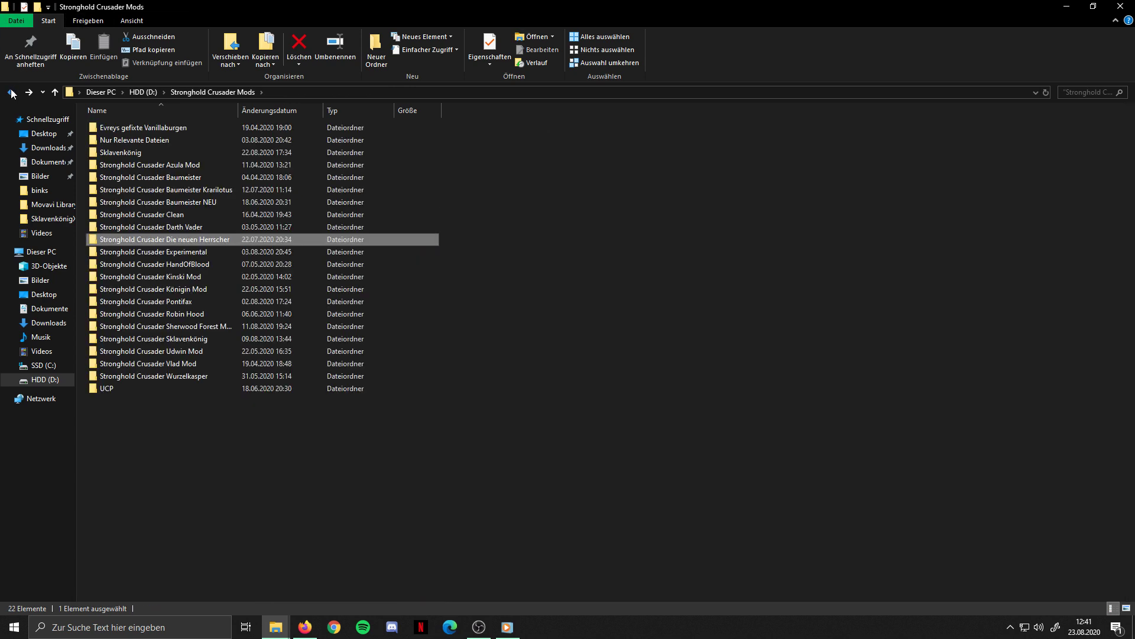
pyautogui.doubleClick(189, 239)
# View the Anleitung_DIE_NEUEN_HERRSCHER_MOD text file from the modpack folder in a maximized window and close it.
pyautogui.click(278, 625)
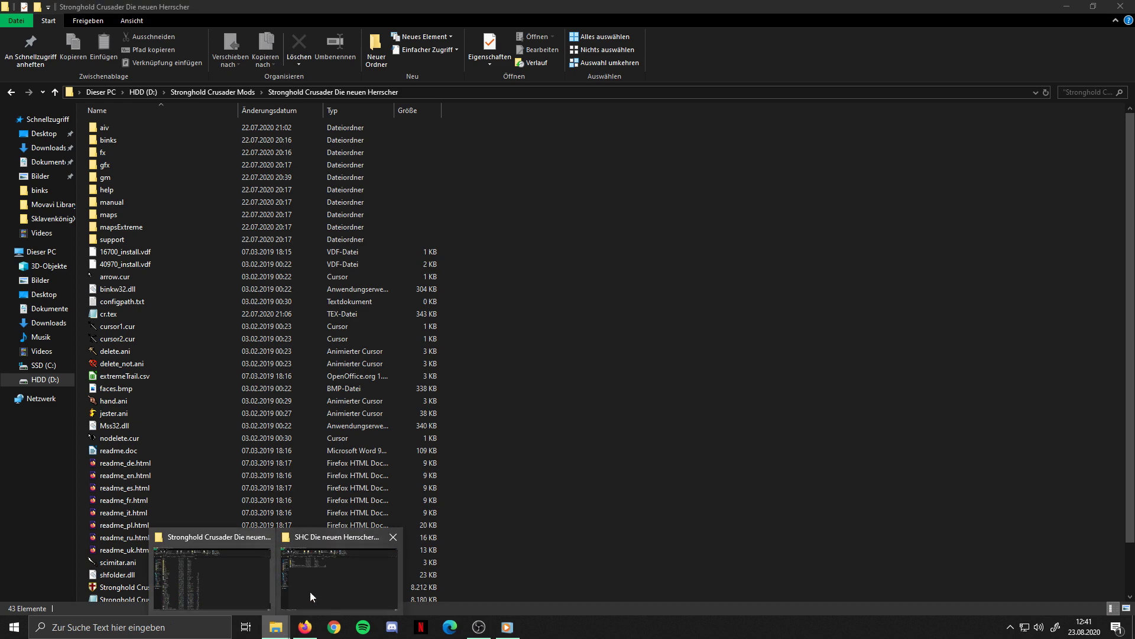
pyautogui.click(331, 577)
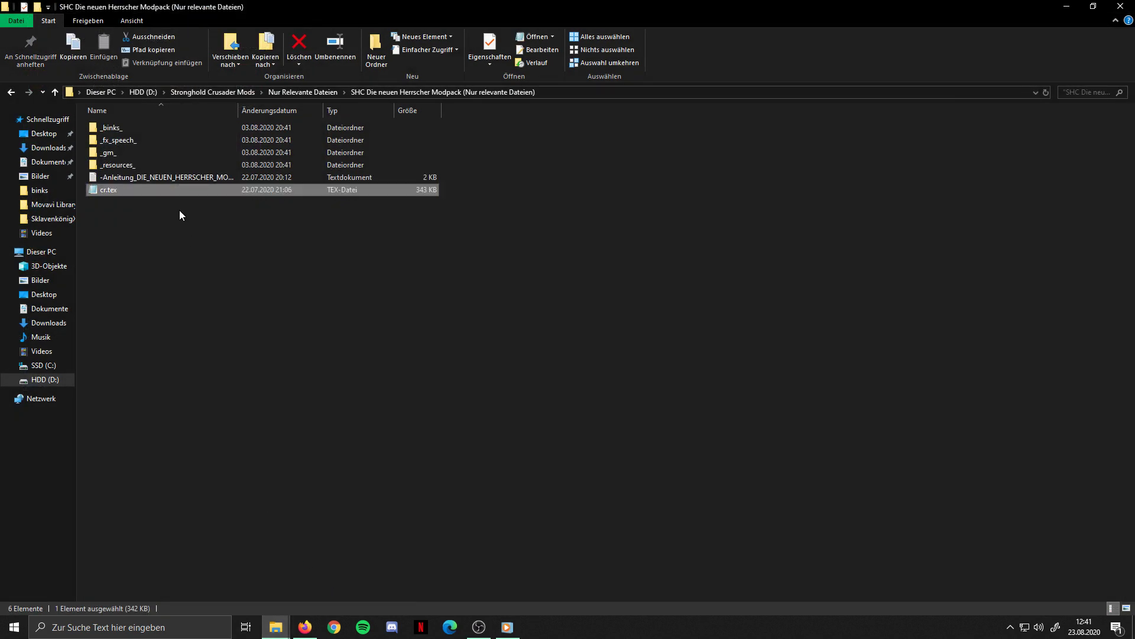
pyautogui.doubleClick(168, 179)
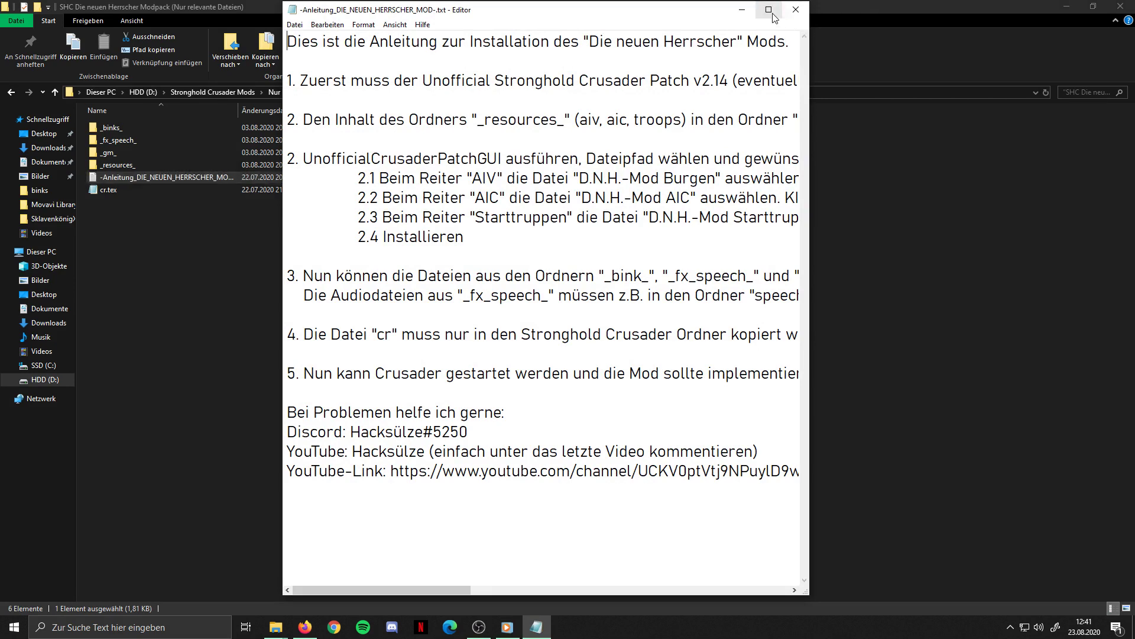
pyautogui.click(769, 10)
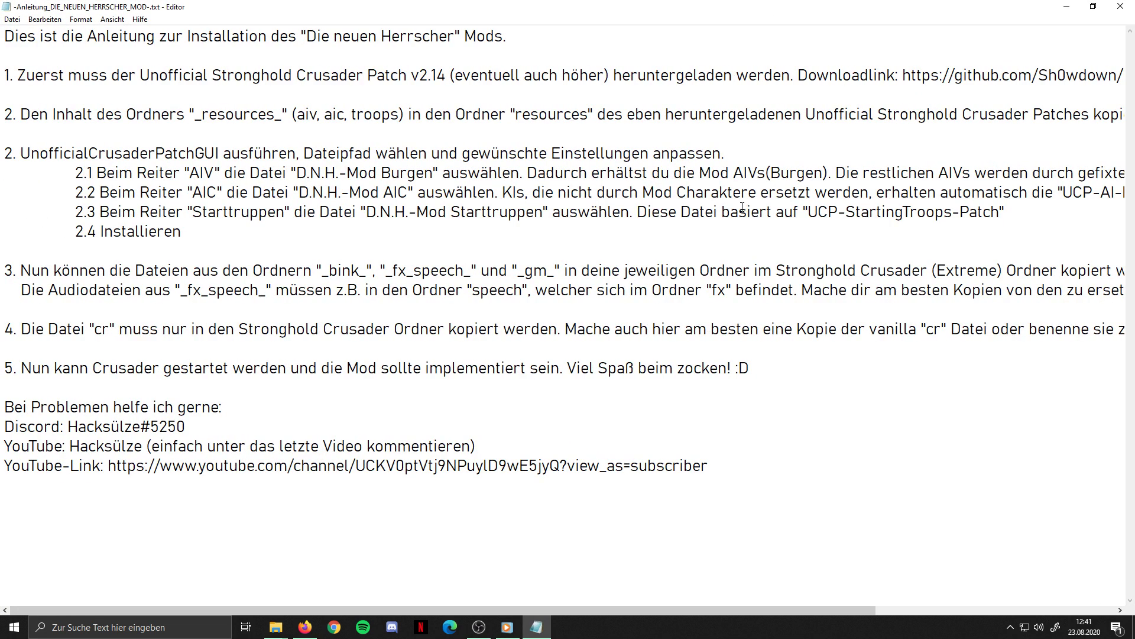
pyautogui.click(1121, 6)
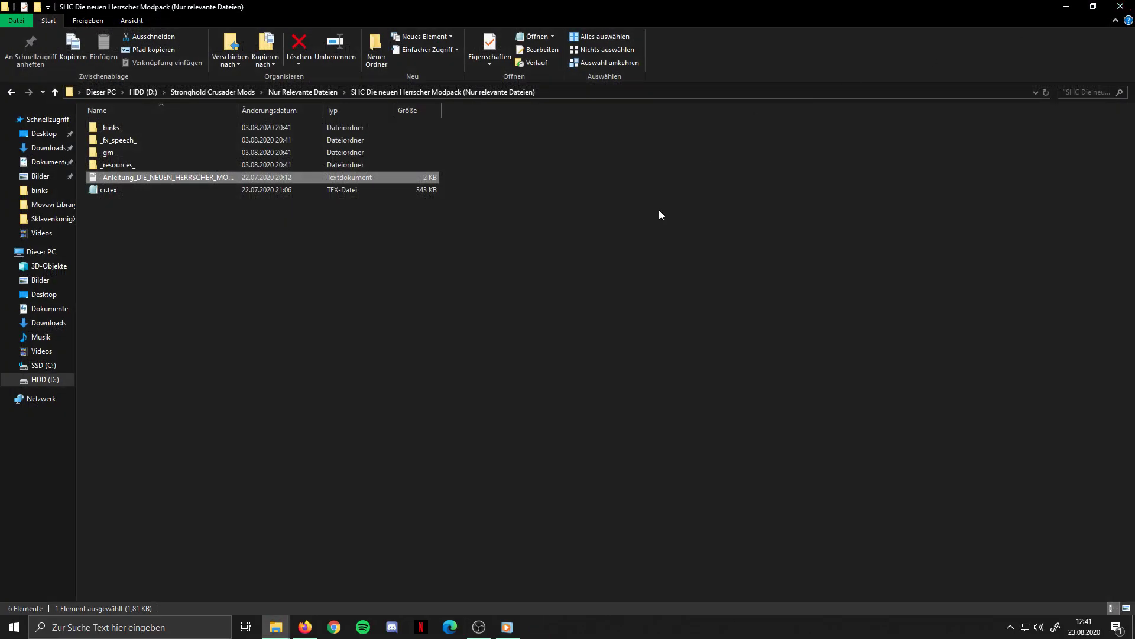
pyautogui.click(335, 277)
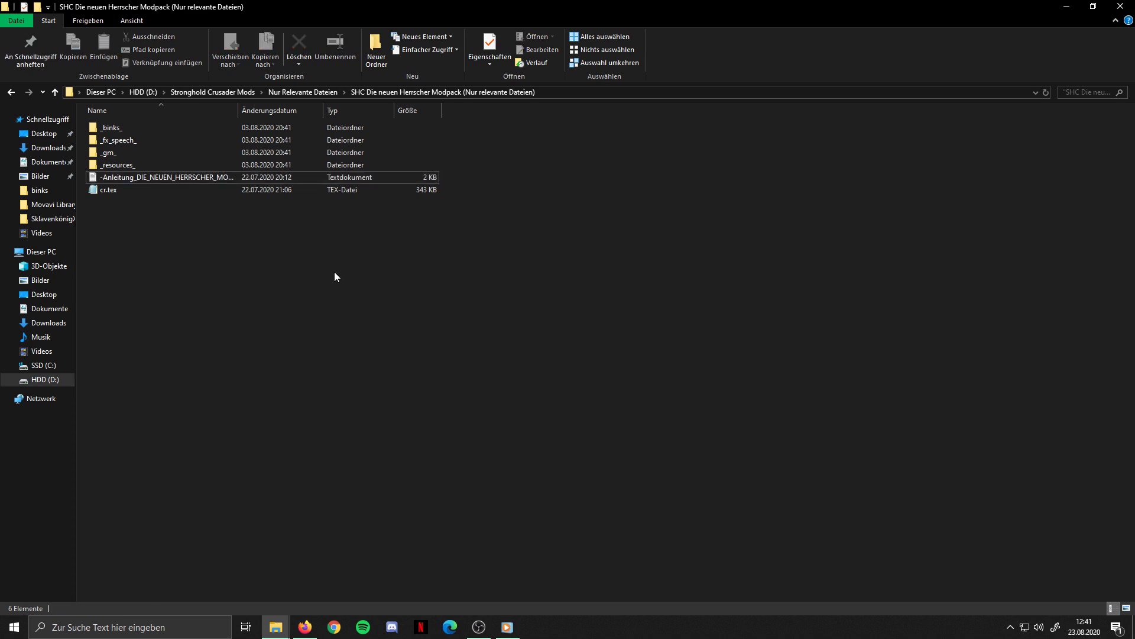
# Open the aic folder inside the modpack's _resources_ folder.
pyautogui.doubleClick(152, 163)
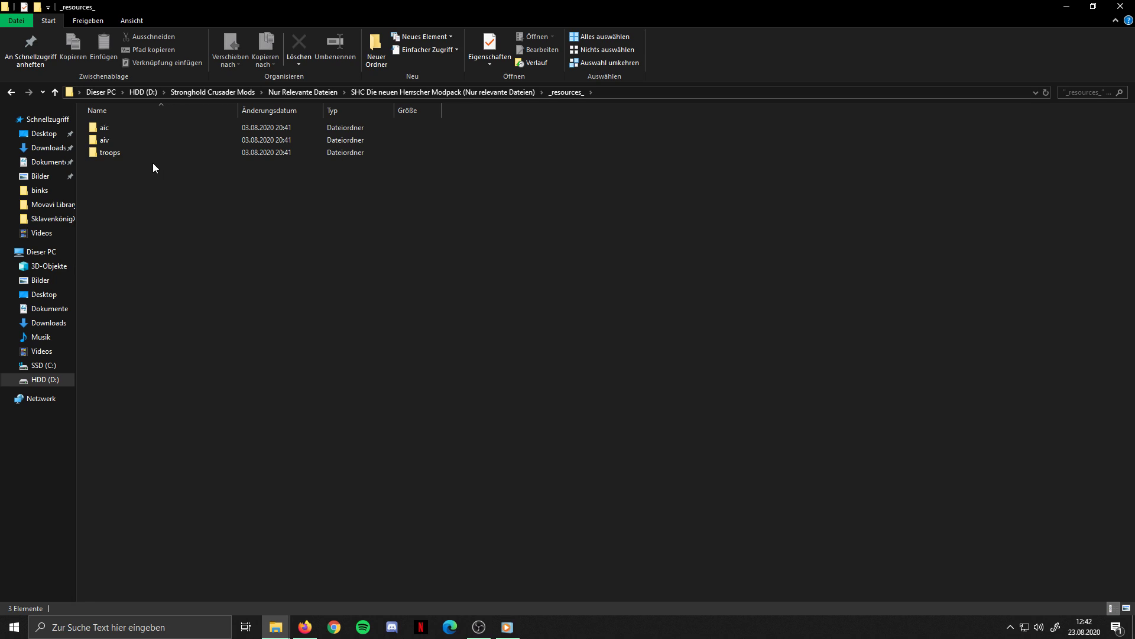
pyautogui.click(122, 129)
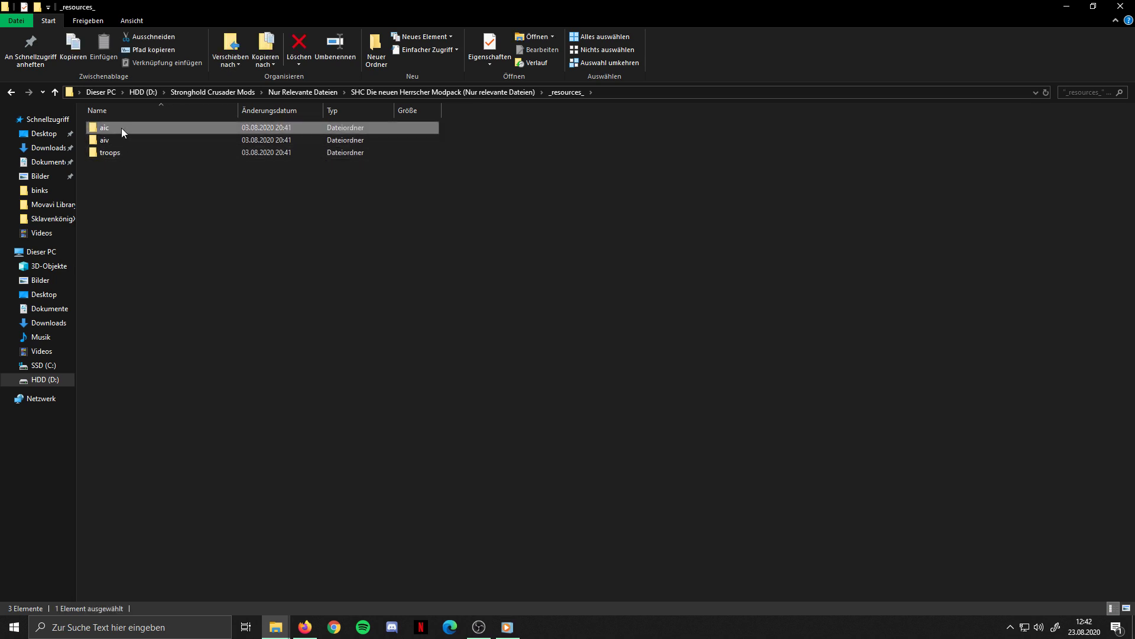
pyautogui.doubleClick(122, 127)
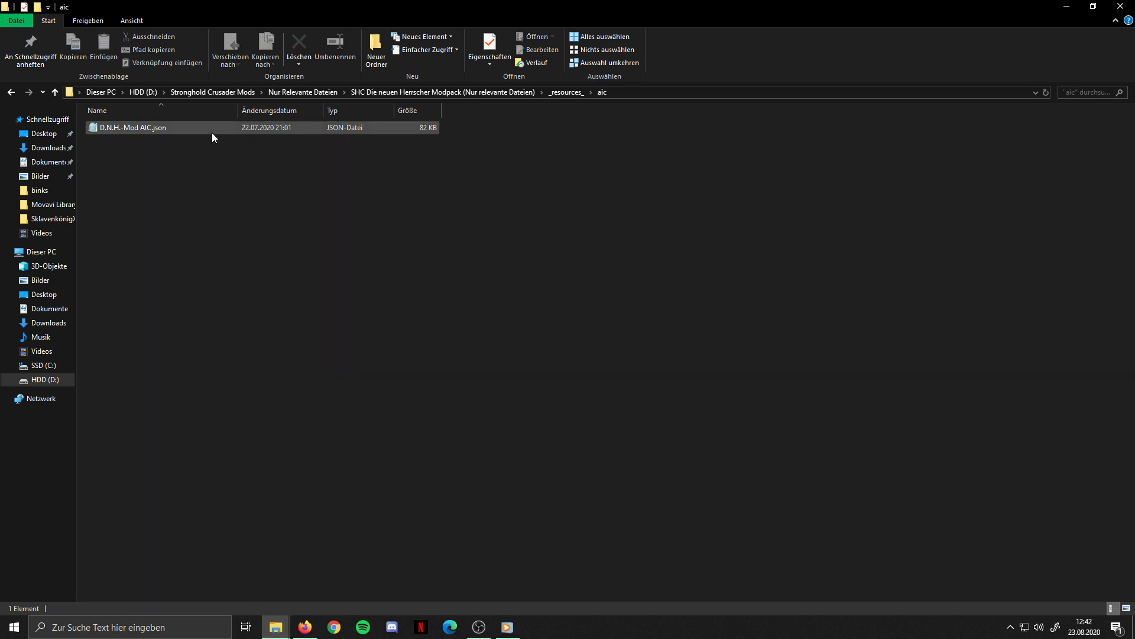
# Open the UCP folder under Stronghold Crusader Mods on drive D: in an additional, maximized Explorer window.
pyautogui.rightClick(276, 627)
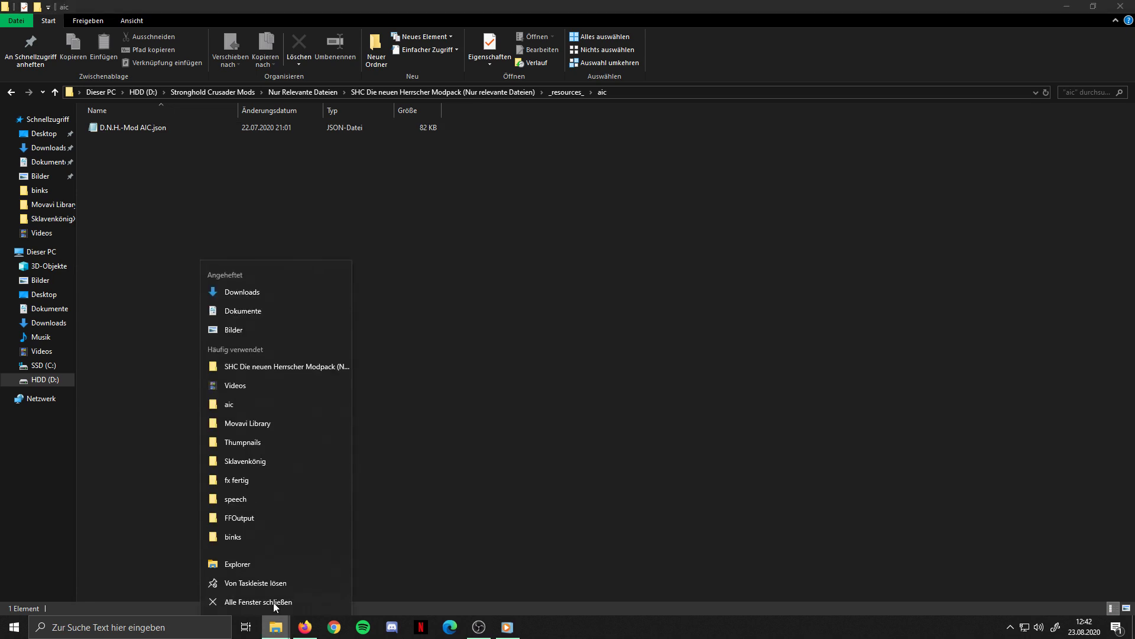
pyautogui.click(257, 564)
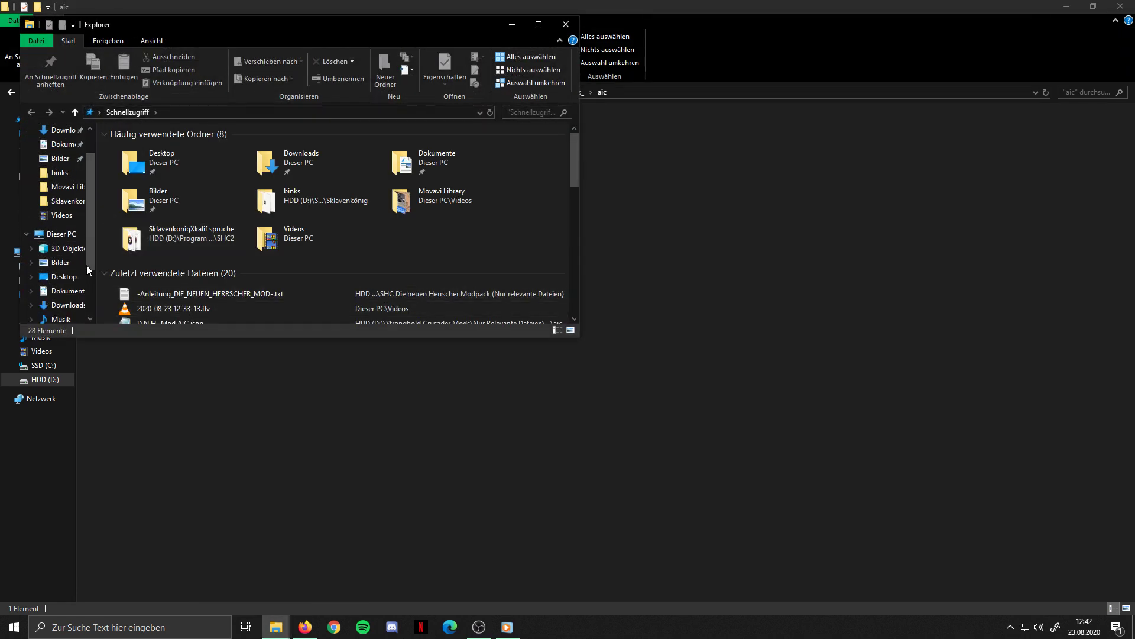
pyautogui.scroll(-1, 74, 292)
pyautogui.click(64, 318)
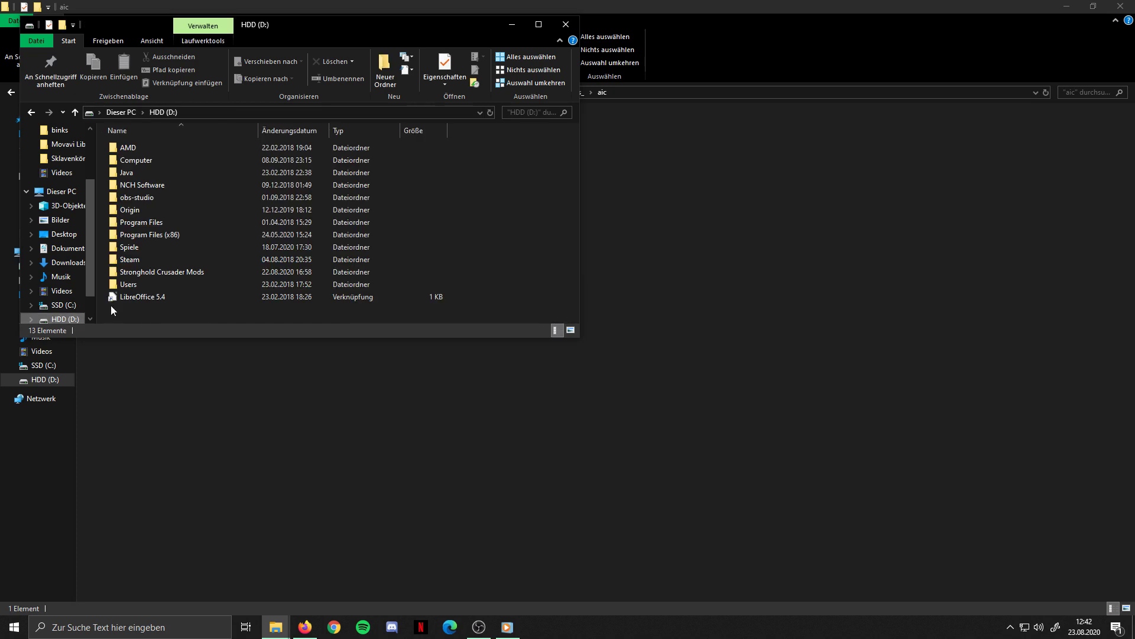
pyautogui.doubleClick(196, 274)
pyautogui.scroll(-3, 188, 261)
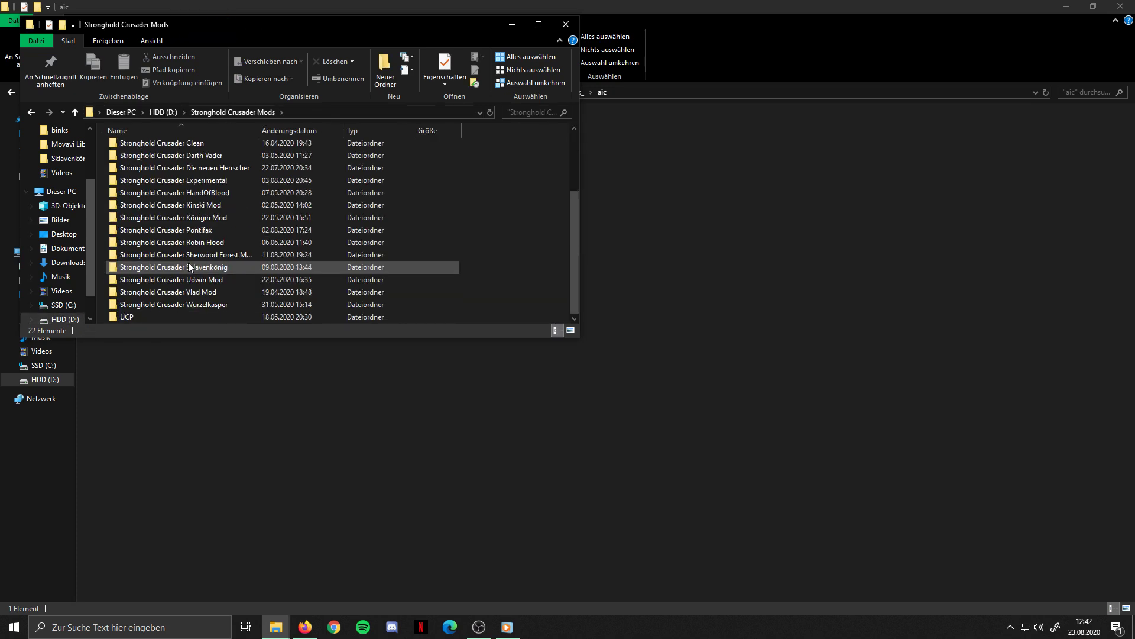
pyautogui.doubleClick(169, 317)
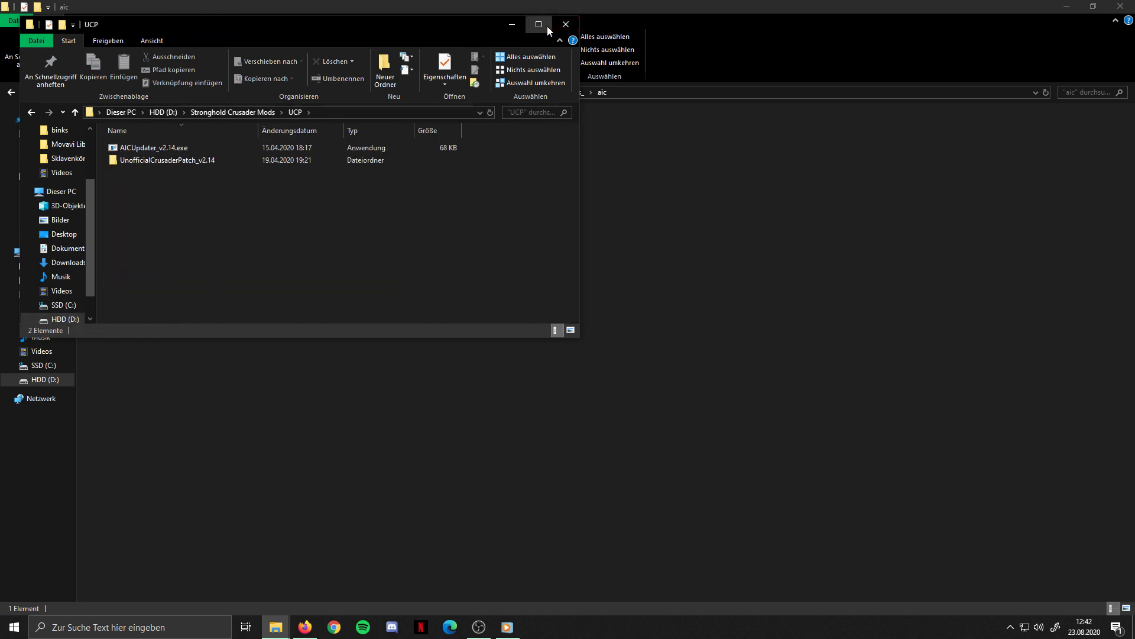
pyautogui.click(540, 25)
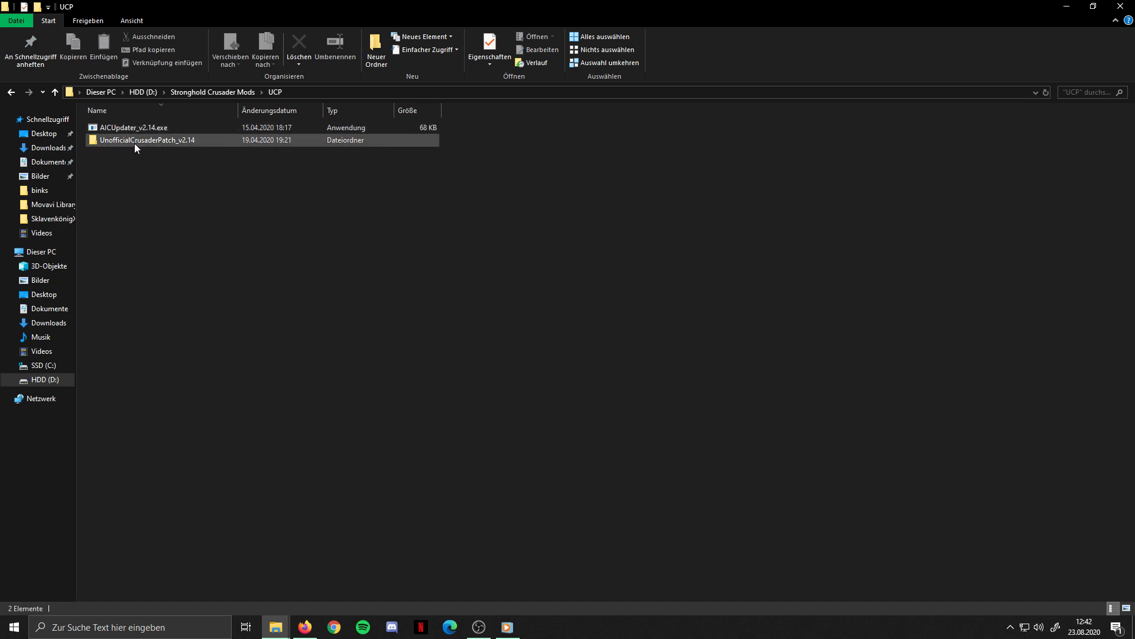
# Open the resources folder of UnofficialCrusaderPatch_v2.14, view its aic subfolder, and return to resources.
pyautogui.click(158, 130)
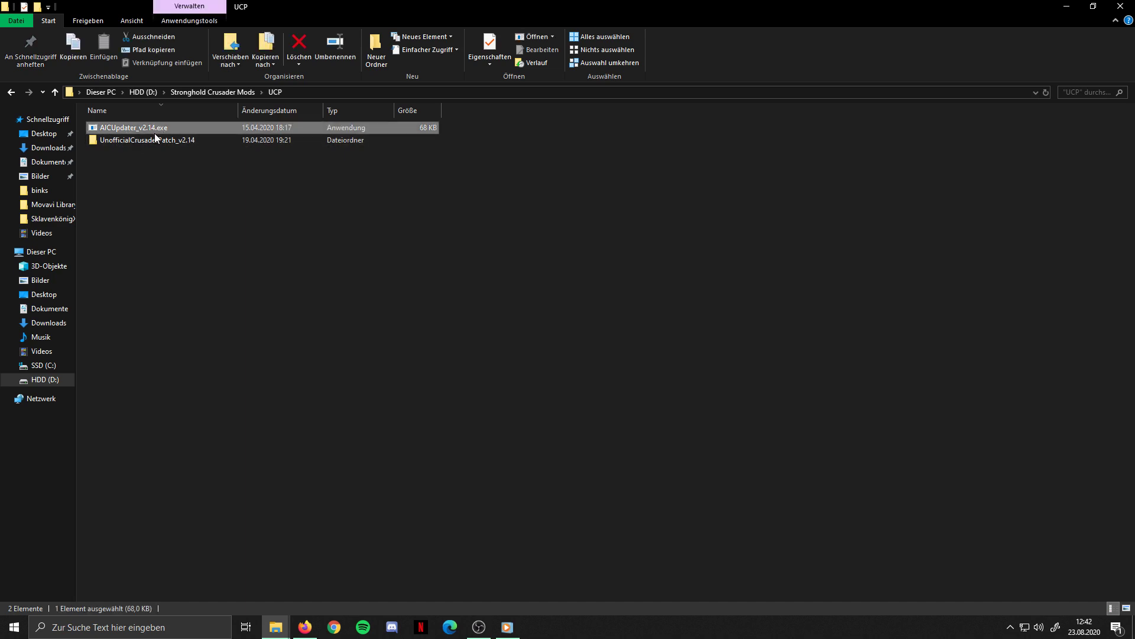
pyautogui.click(155, 141)
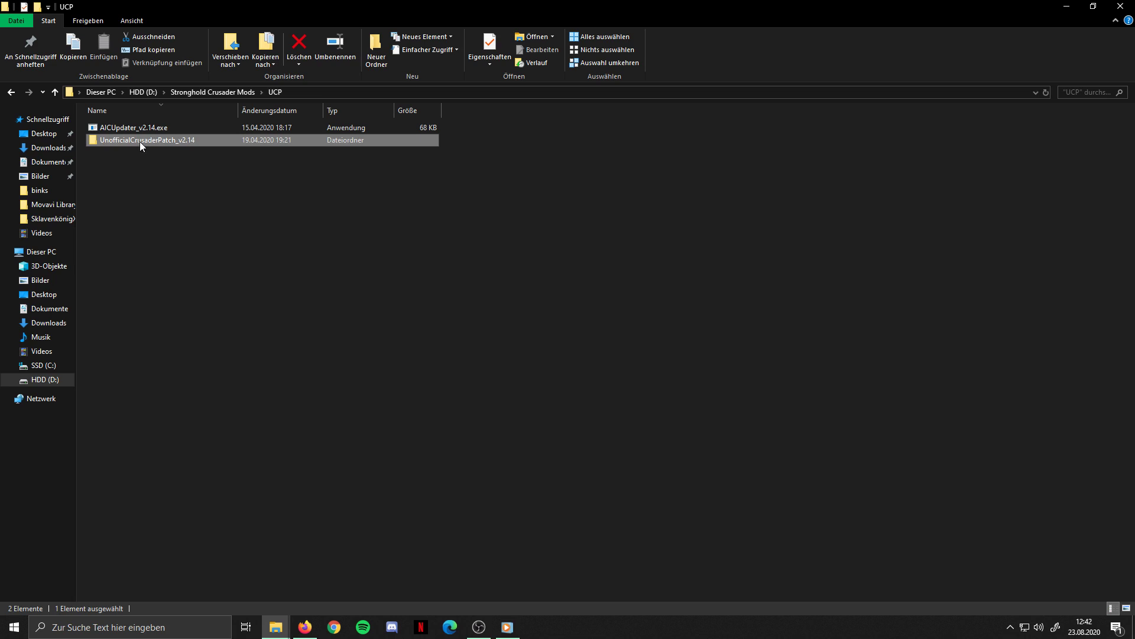
pyautogui.doubleClick(204, 139)
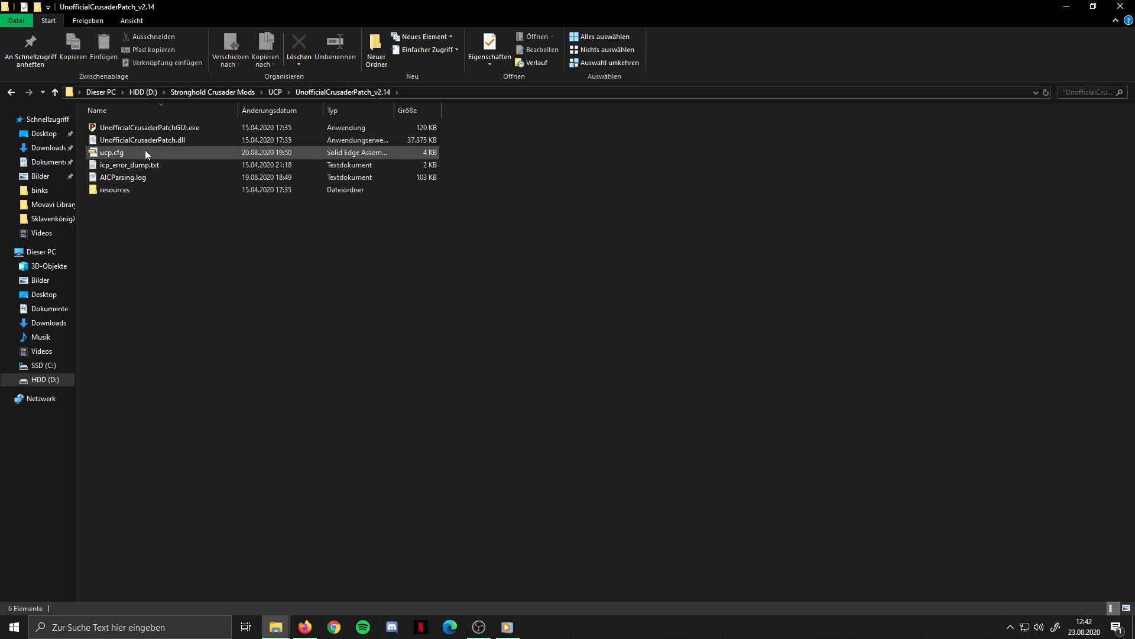
pyautogui.doubleClick(120, 191)
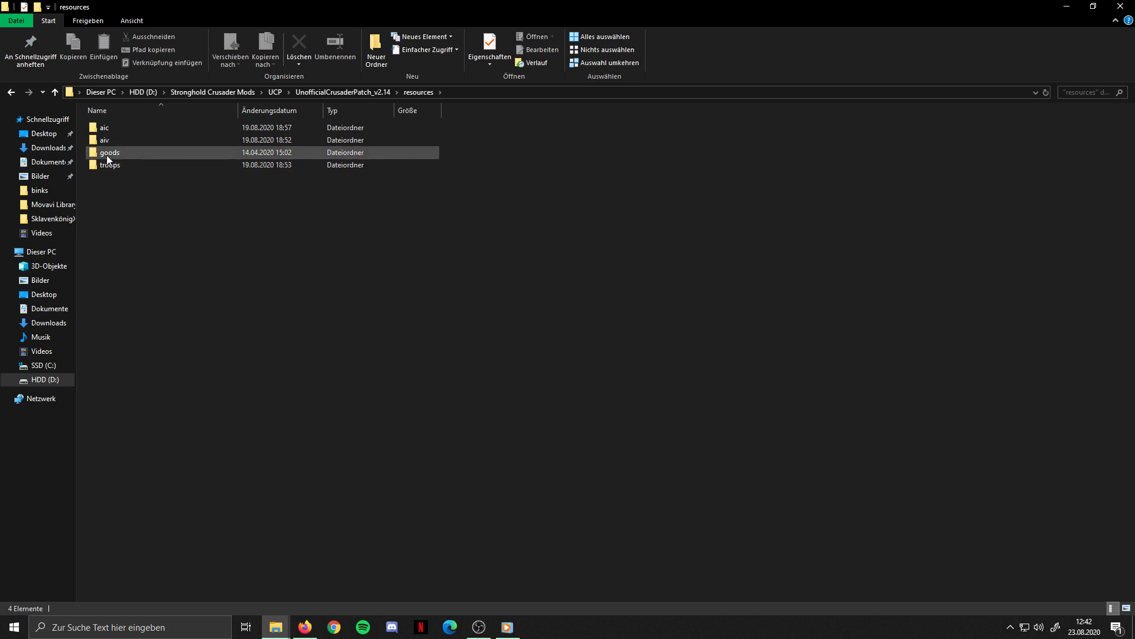
pyautogui.doubleClick(113, 128)
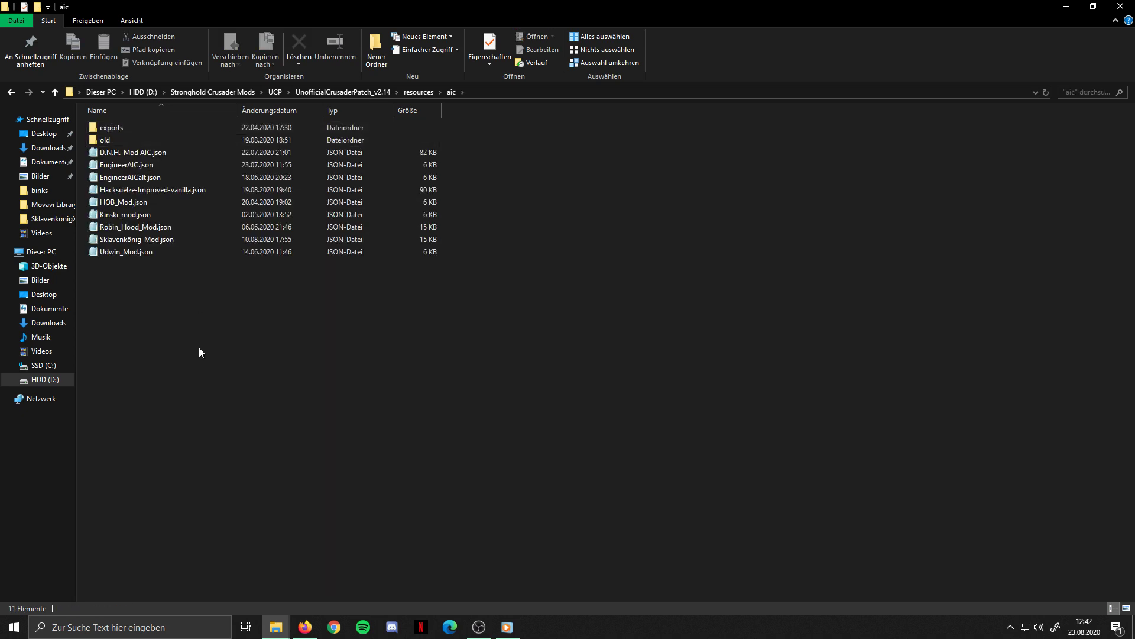
pyautogui.click(13, 93)
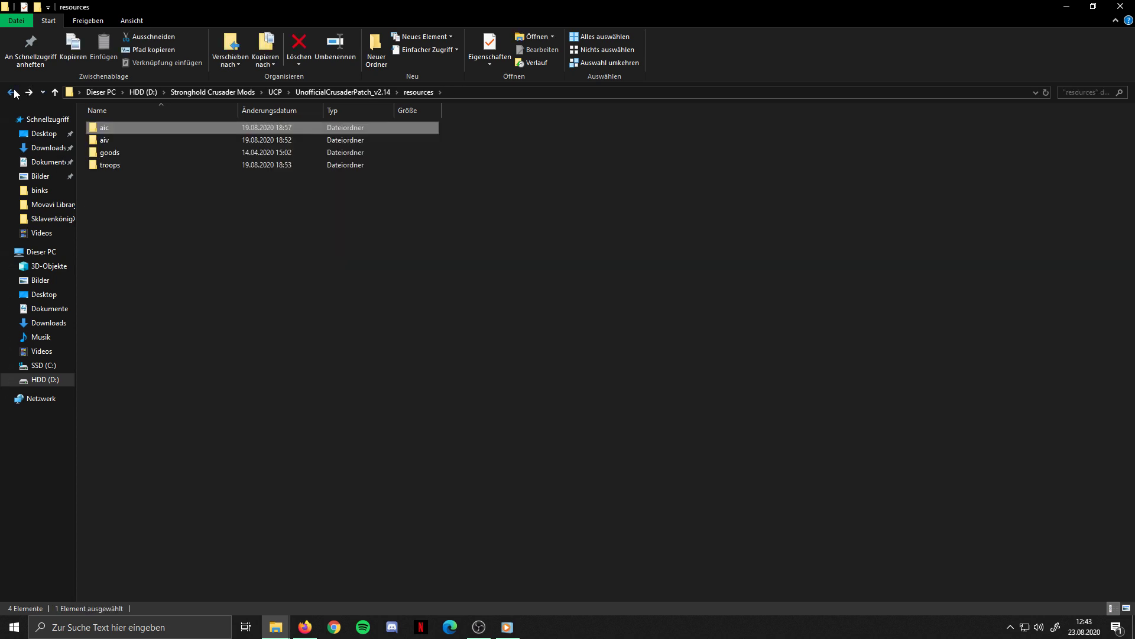
# View the castle folders in the patch's resources\aiv folder and return to resources.
pyautogui.click(273, 632)
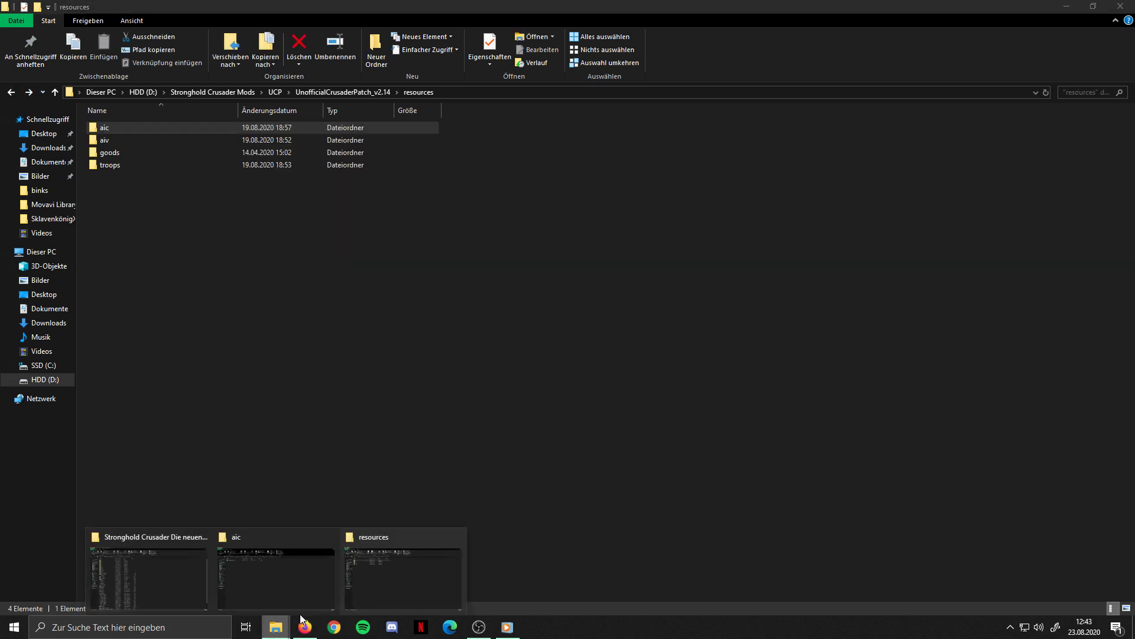
pyautogui.click(383, 579)
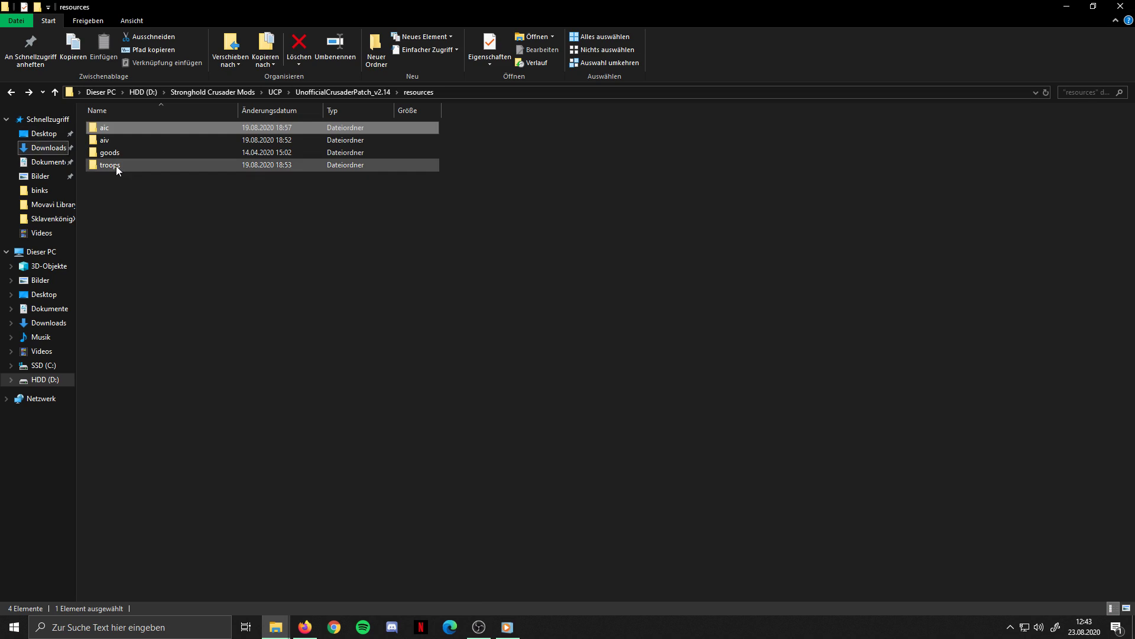
pyautogui.doubleClick(121, 142)
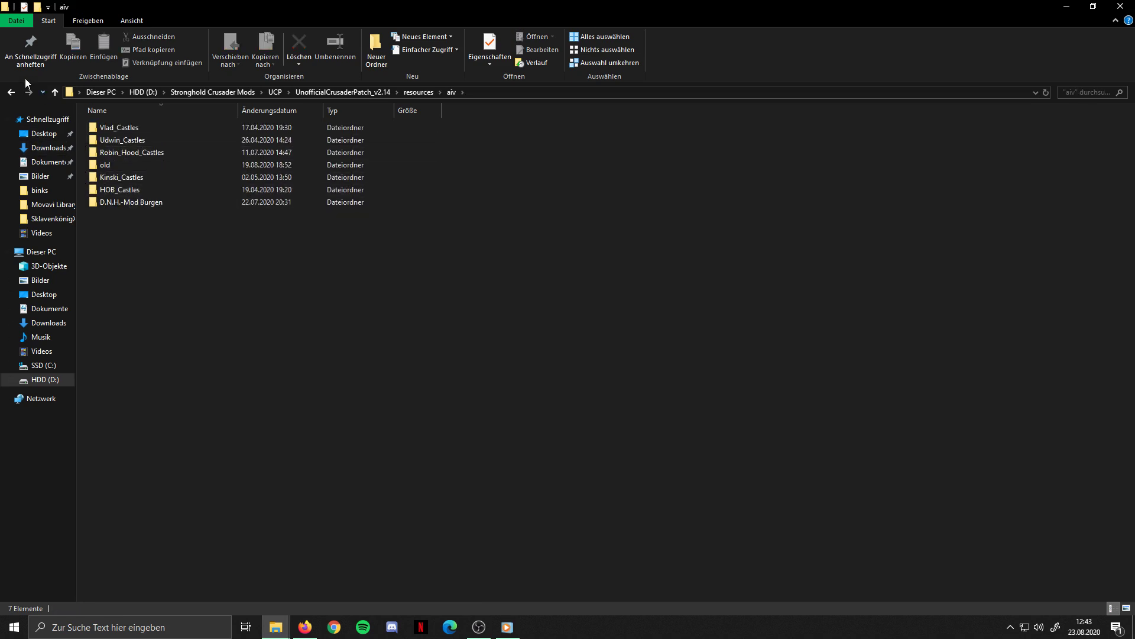
pyautogui.click(11, 93)
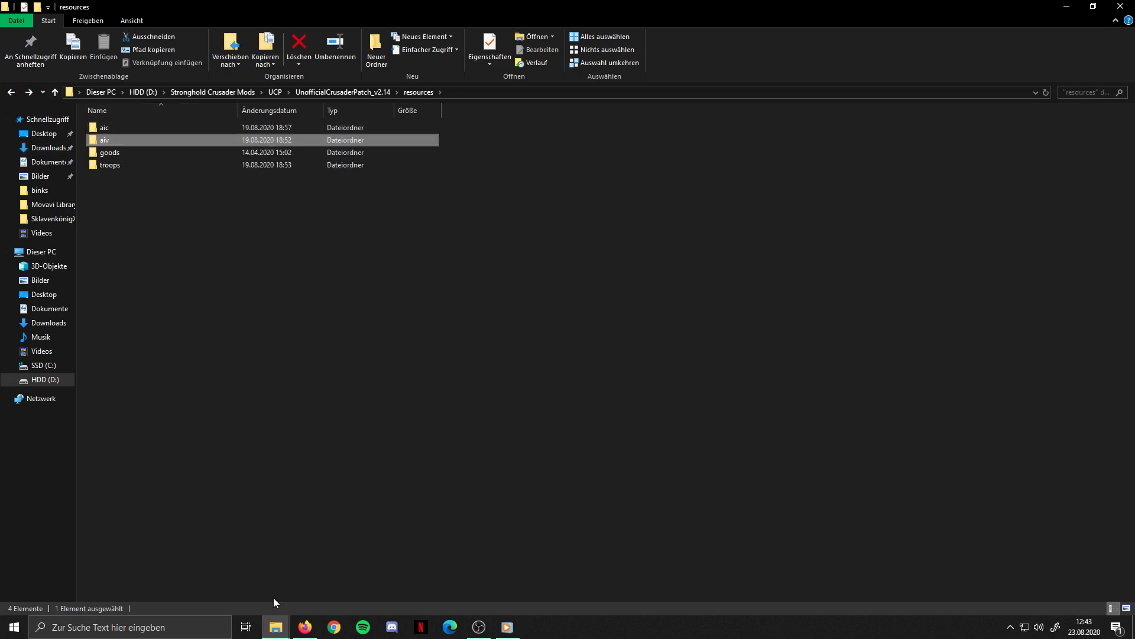
# Switch to the modpack window, open _resources_\aiv, and select the D.N.H.-Mod Burgen folder.
pyautogui.click(275, 626)
pyautogui.click(274, 569)
pyautogui.click(10, 92)
pyautogui.doubleClick(159, 141)
pyautogui.click(151, 126)
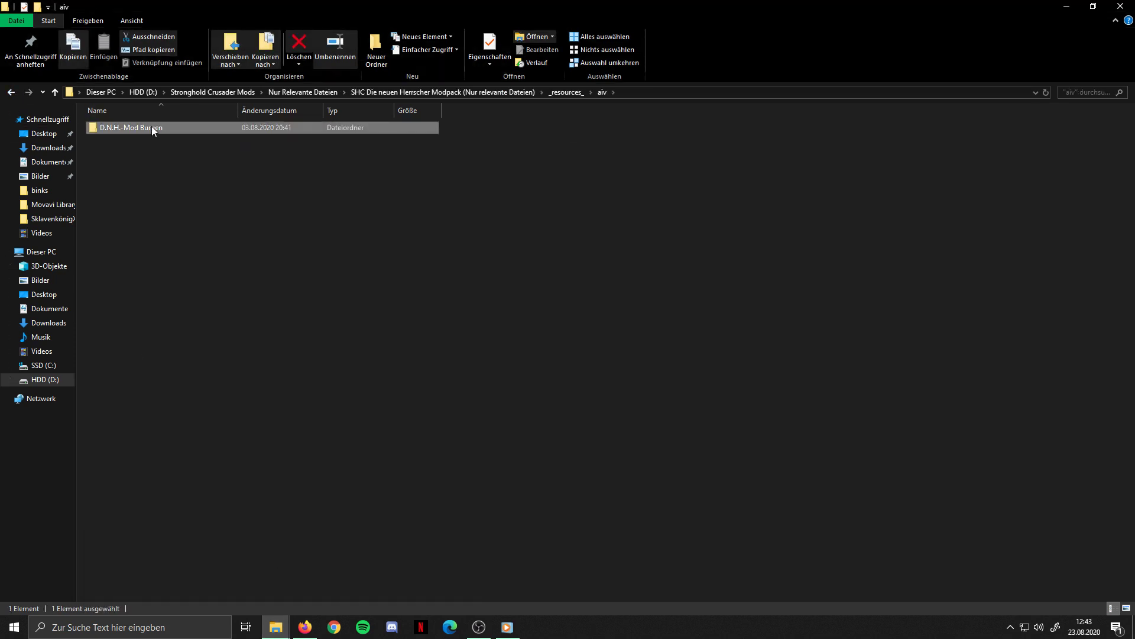
# Switch back to the patch's resources folder, check its aiv subfolder for D.N.H.-Mod Burgen, and go back up to resources.
pyautogui.click(275, 627)
pyautogui.click(400, 581)
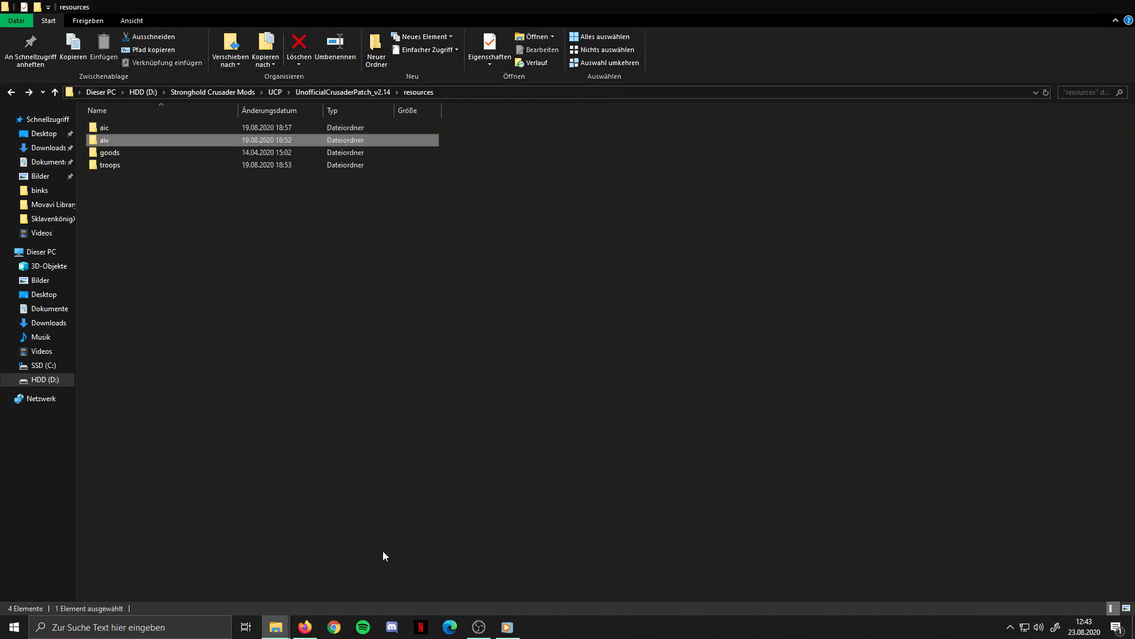
pyautogui.doubleClick(147, 140)
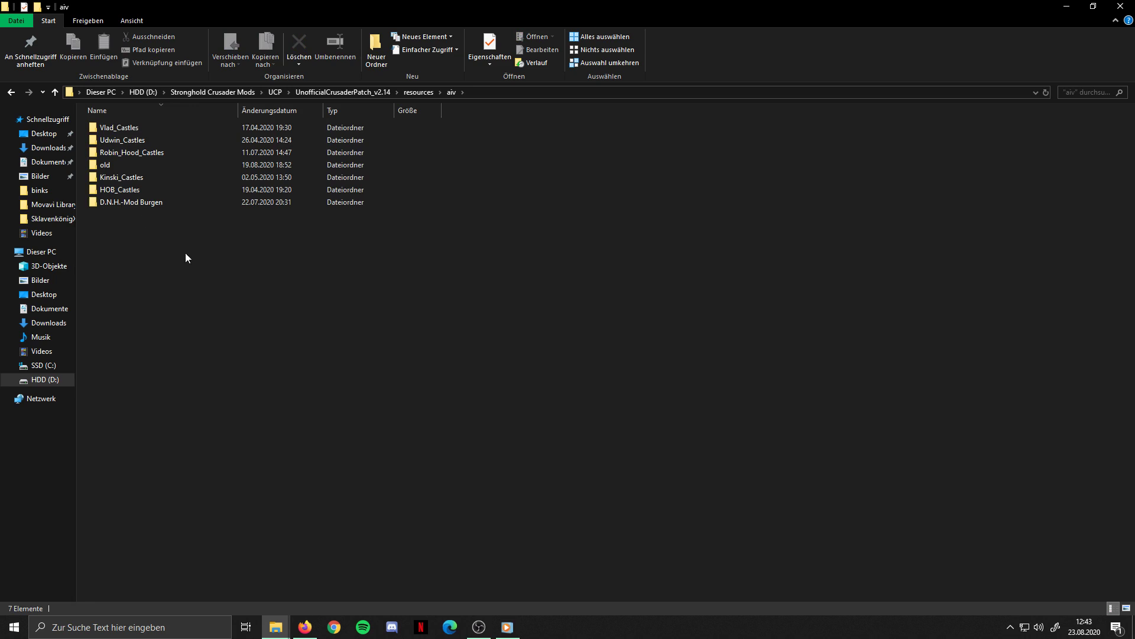
pyautogui.hotkey('alt', 'Left')
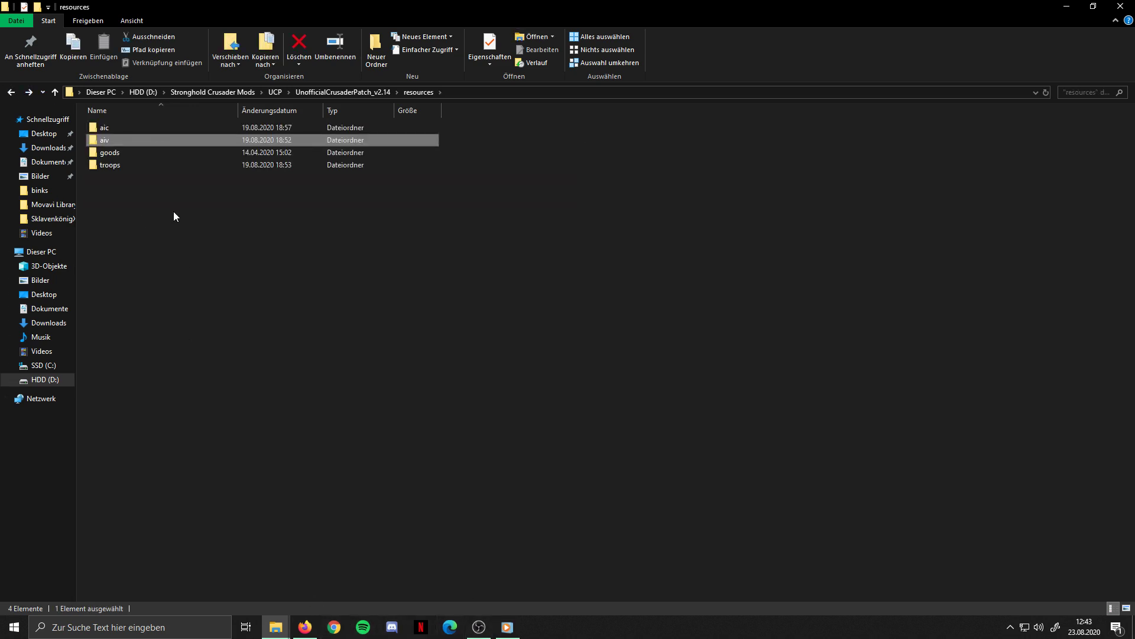
pyautogui.doubleClick(151, 141)
pyautogui.moveTo(225, 278); pyautogui.dragTo(94, 101)
pyautogui.click(182, 230)
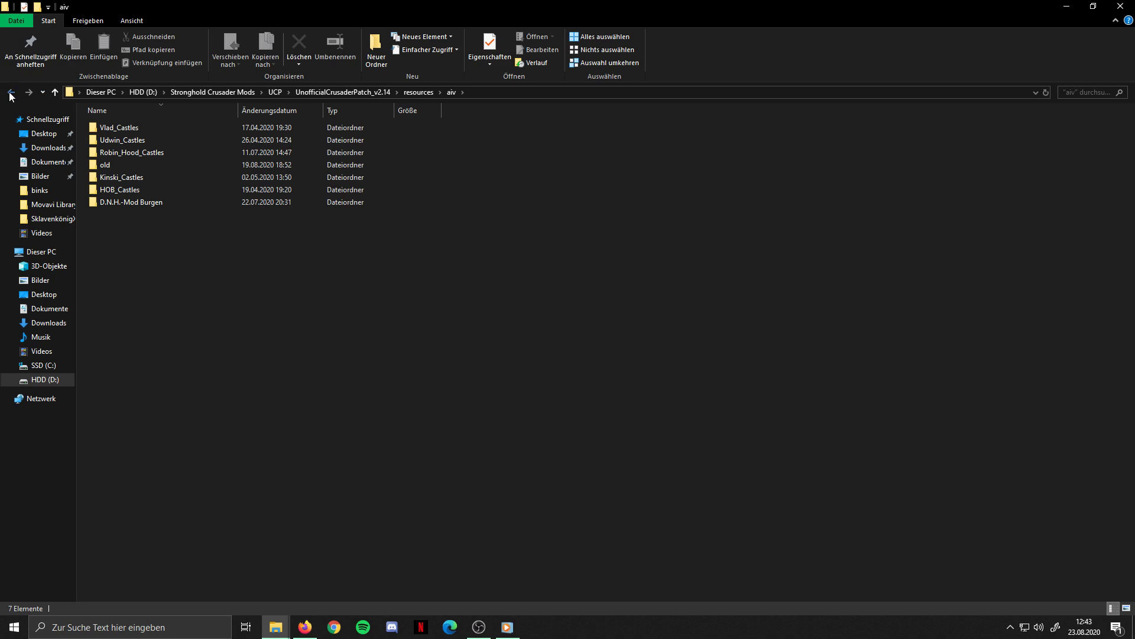
pyautogui.click(11, 92)
pyautogui.moveTo(276, 626)
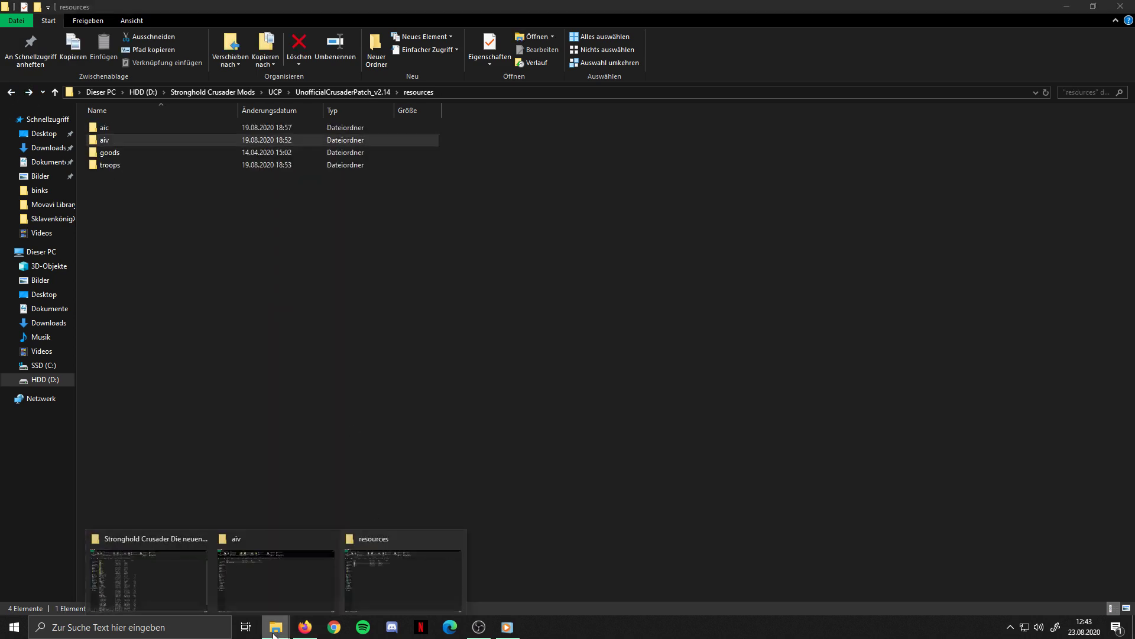
# Switch to the modpack window, go back to _resources_, and open its troops folder.
pyautogui.click(252, 587)
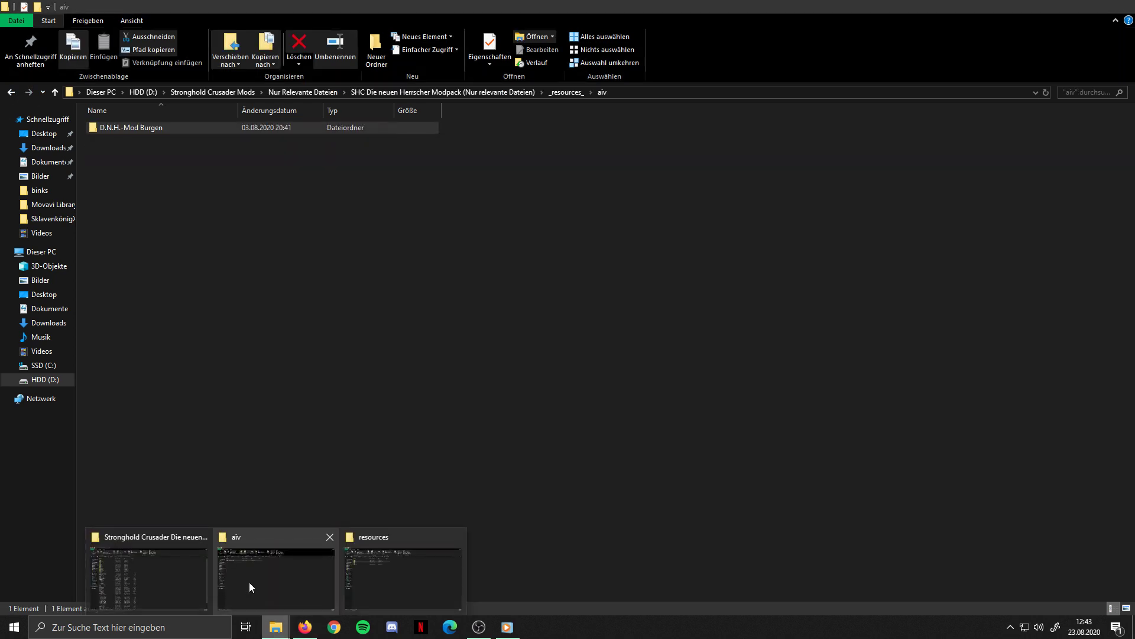
pyautogui.click(10, 92)
pyautogui.doubleClick(118, 158)
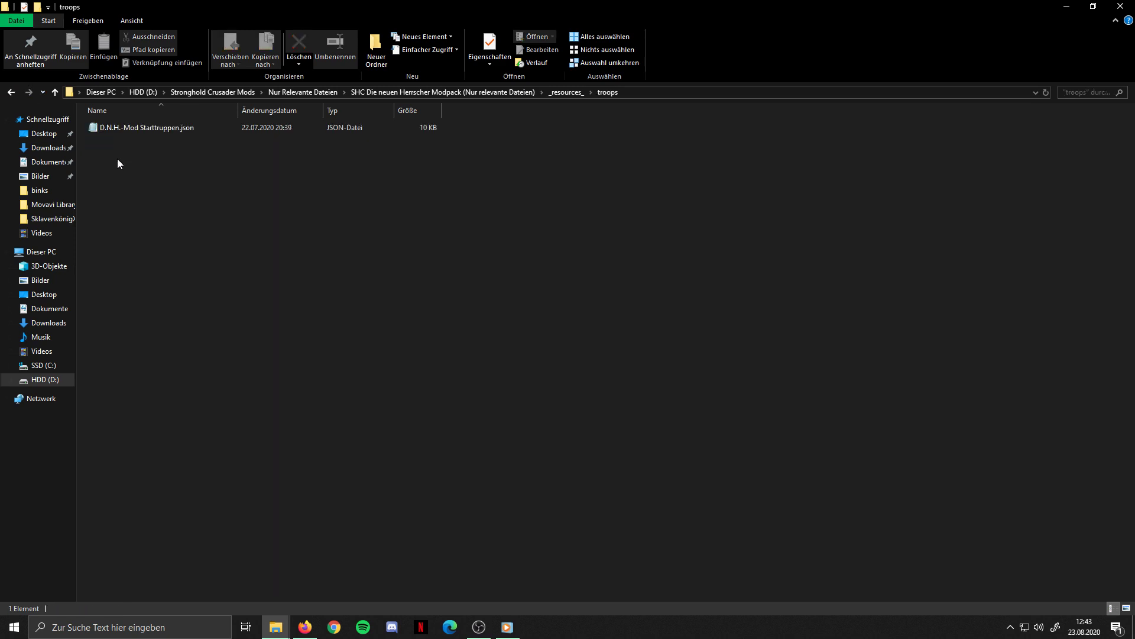
# Switch to the patch's resources folder, check its troops subfolder, and return to UnofficialCrusaderPatch_v2.14.
pyautogui.click(276, 628)
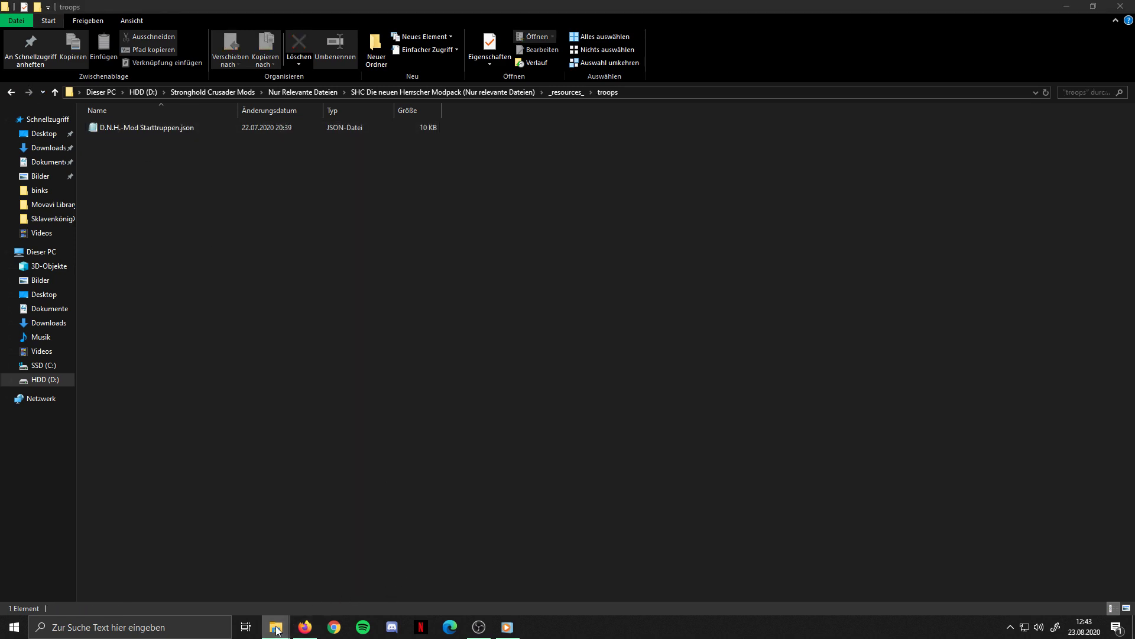
pyautogui.click(354, 573)
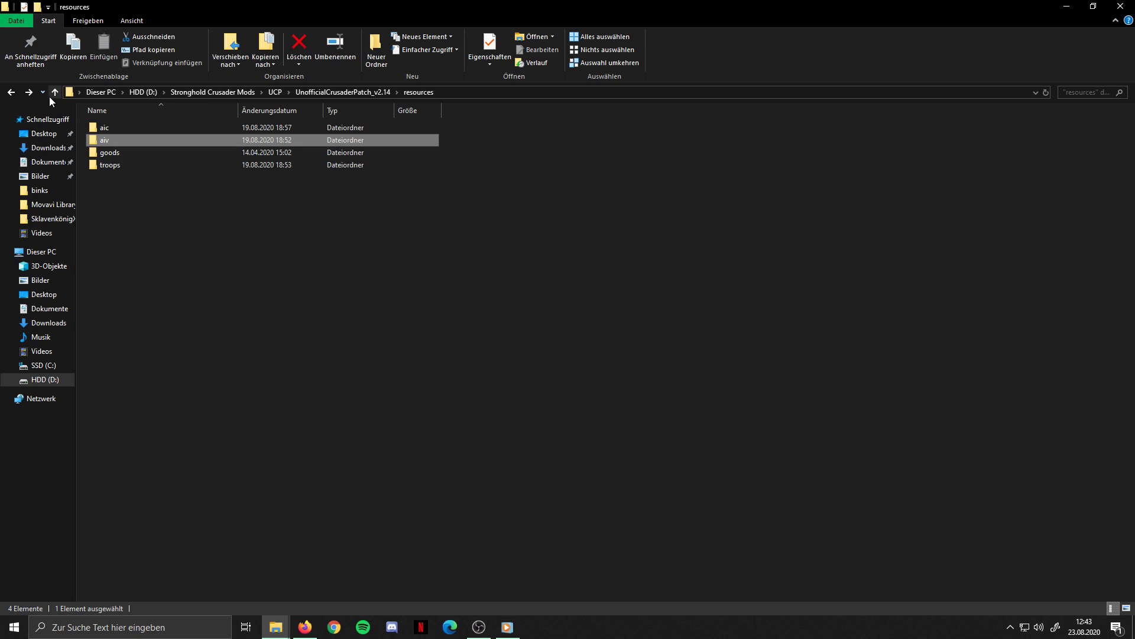
pyautogui.doubleClick(125, 168)
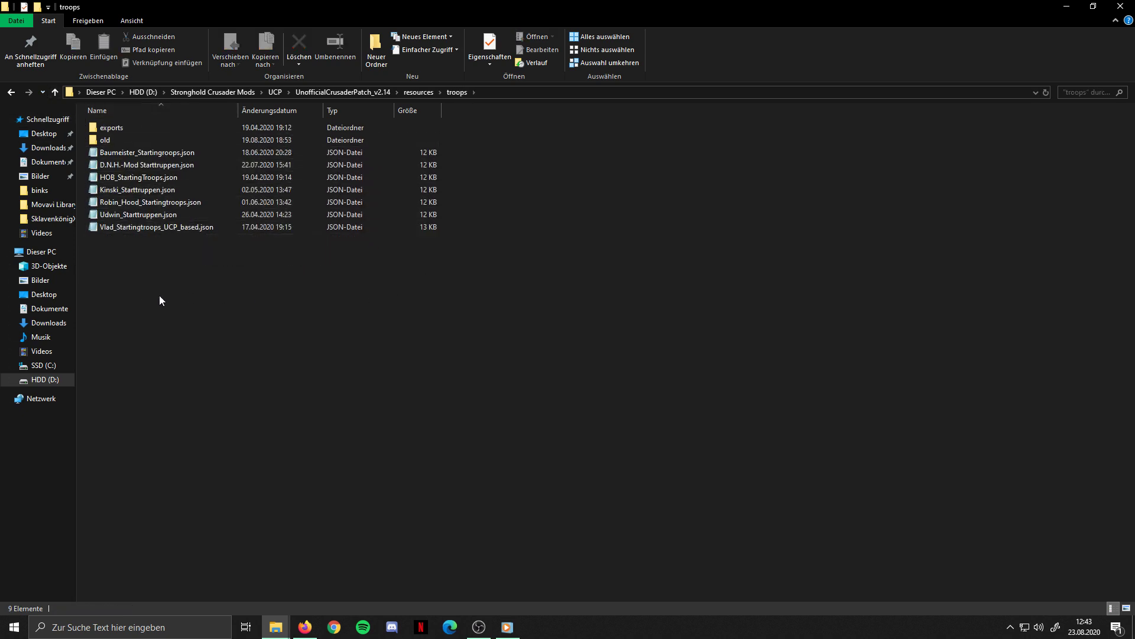
pyautogui.click(10, 92)
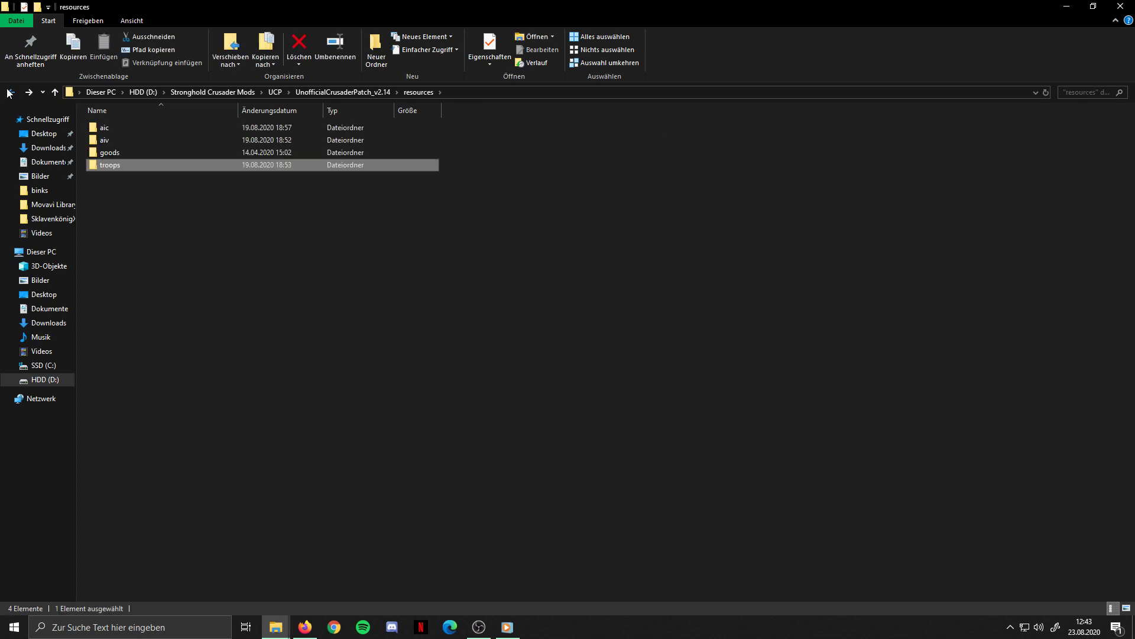
pyautogui.click(10, 92)
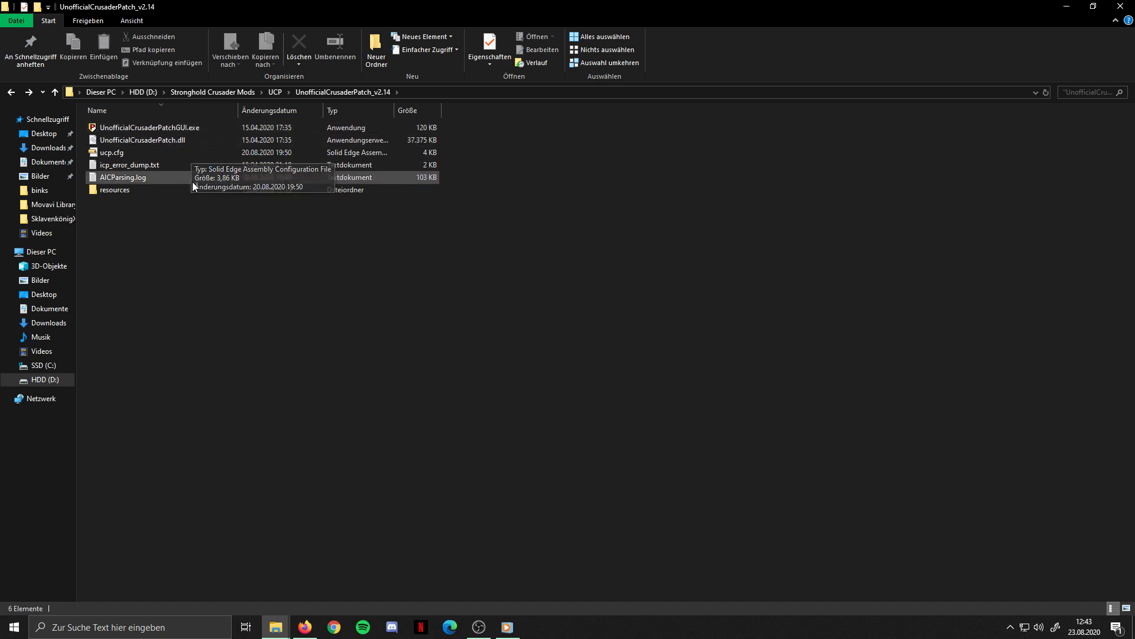
# Launch UnofficialCrusaderPatchGUI.exe in Deutsch and continue with D:\Steam\steamapps\common\Stronghold Crusader Extreme as the installation directory.
pyautogui.doubleClick(179, 127)
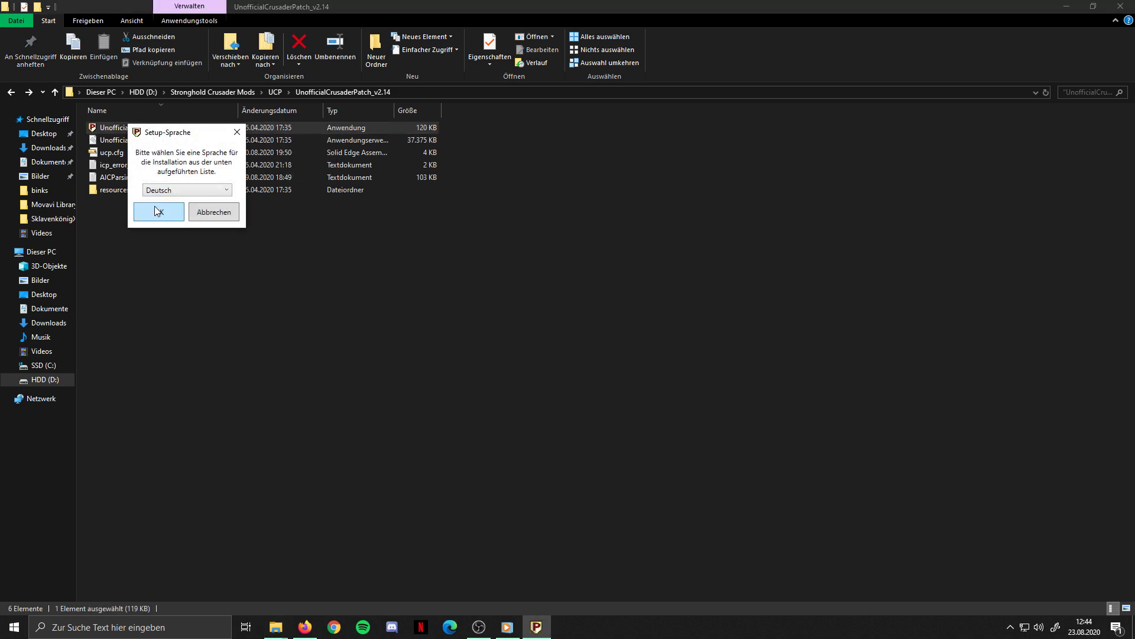
pyautogui.click(156, 210)
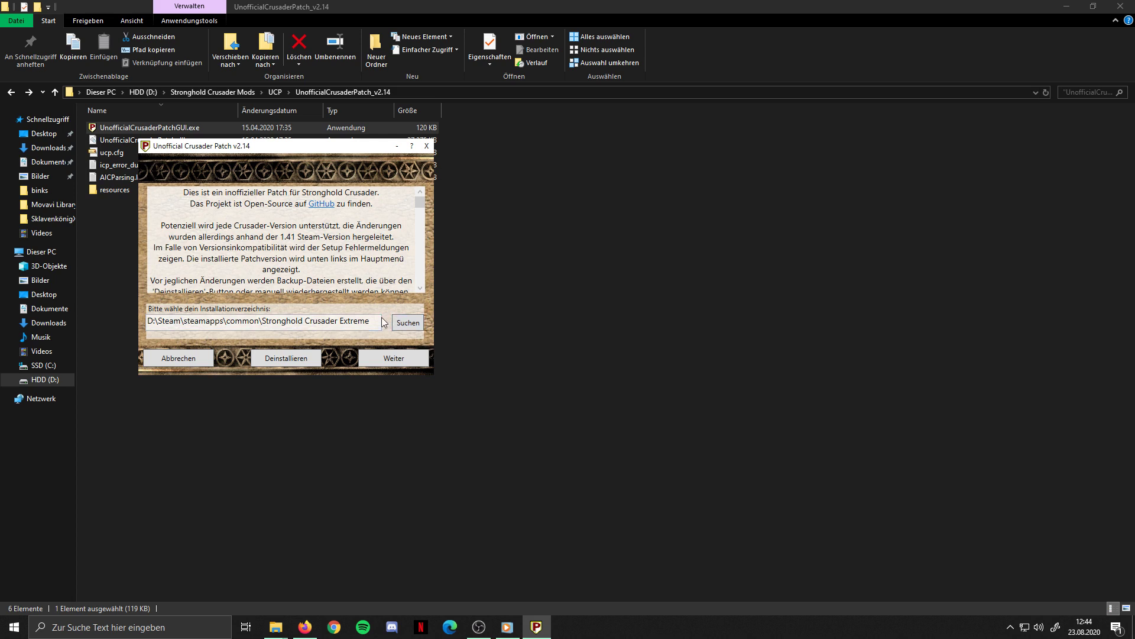
pyautogui.moveTo(378, 320)
pyautogui.mouseDown()
pyautogui.moveTo(272, 321)
pyautogui.moveTo(385, 328)
pyautogui.mouseUp()
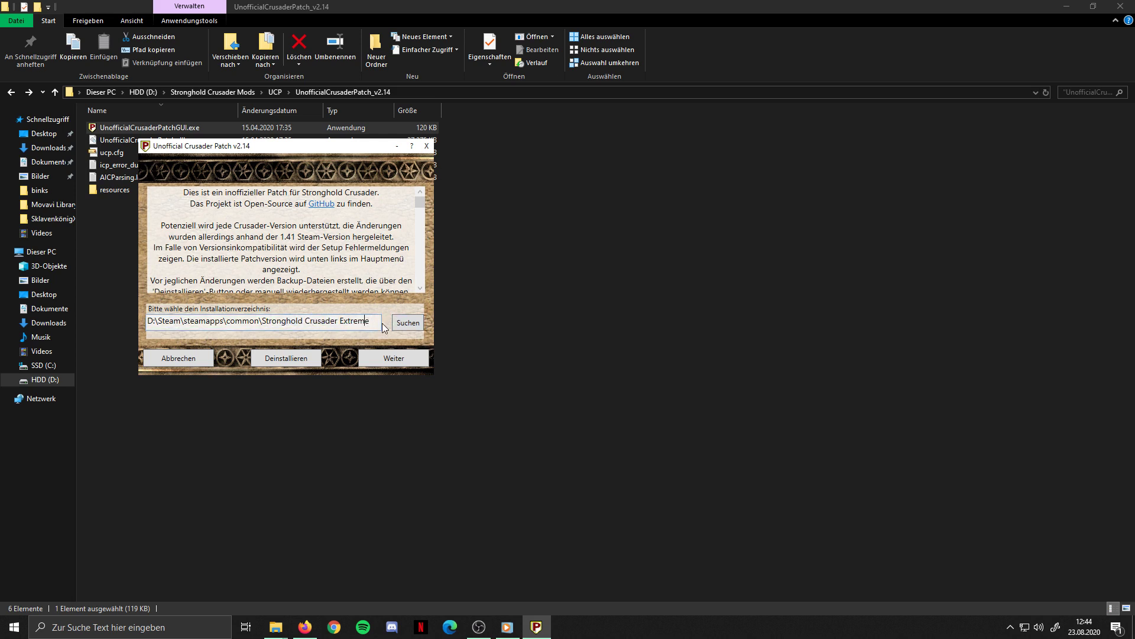
pyautogui.click(402, 358)
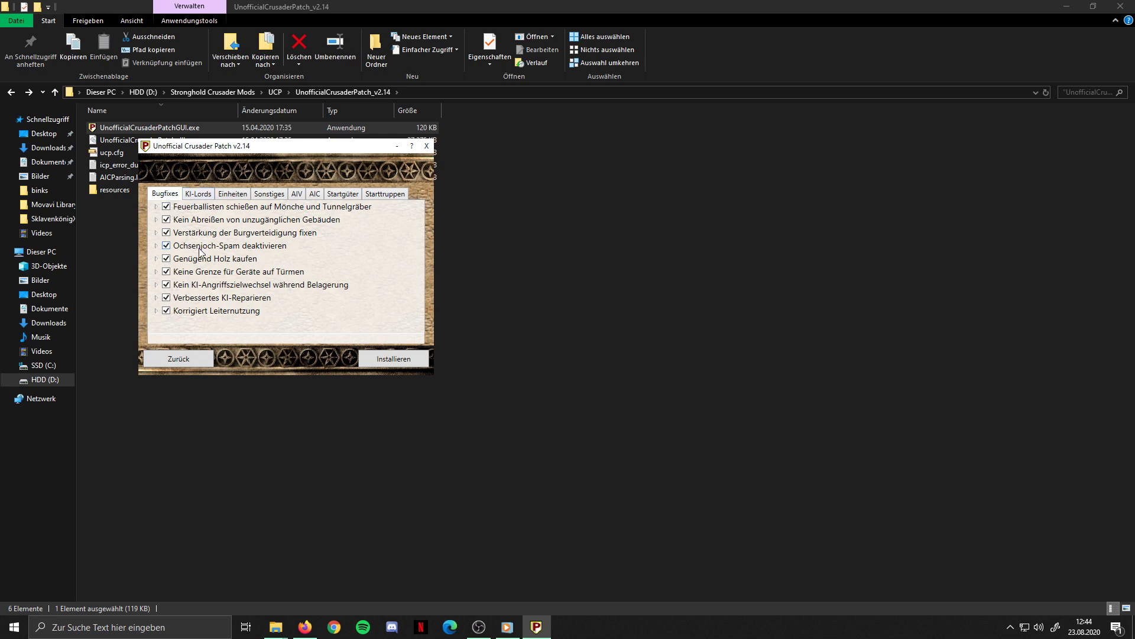
# Review the patch options for KI-Lords, Einheiten and Sonstiges.
pyautogui.click(192, 196)
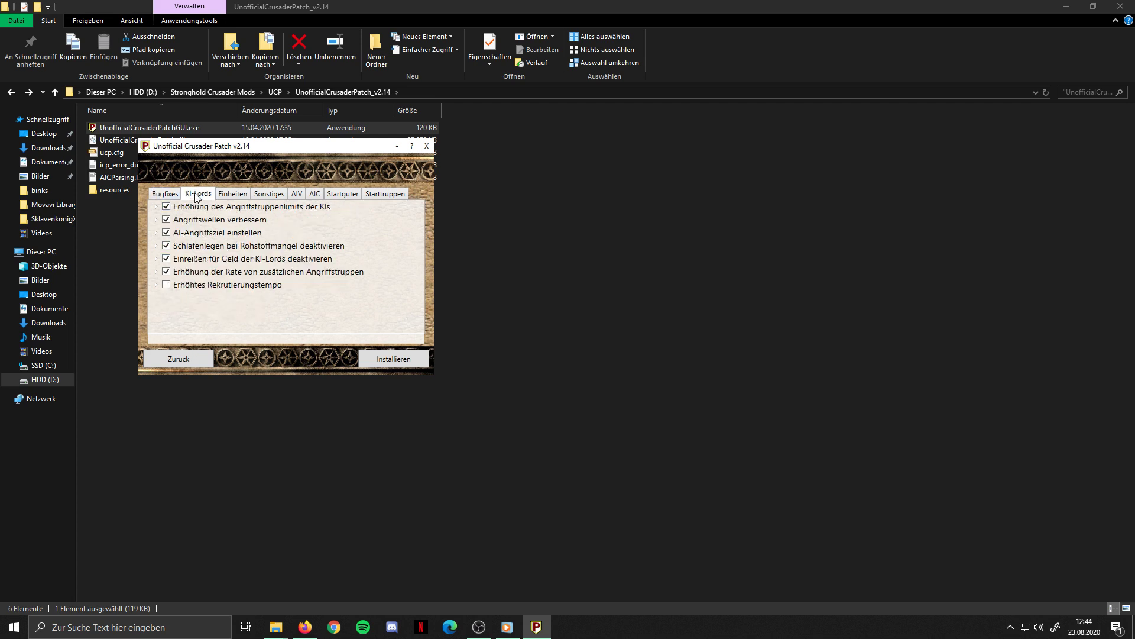
pyautogui.click(243, 196)
pyautogui.click(270, 192)
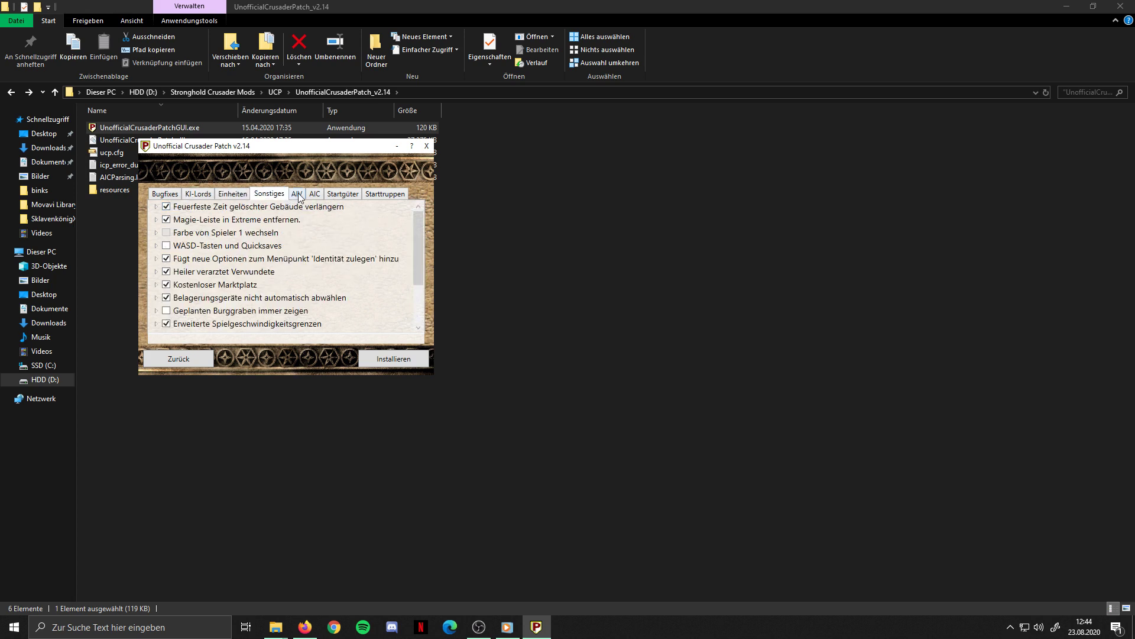
# Choose D.N.H.-Mod Burgen as the castle set in the AIV options.
pyautogui.click(298, 194)
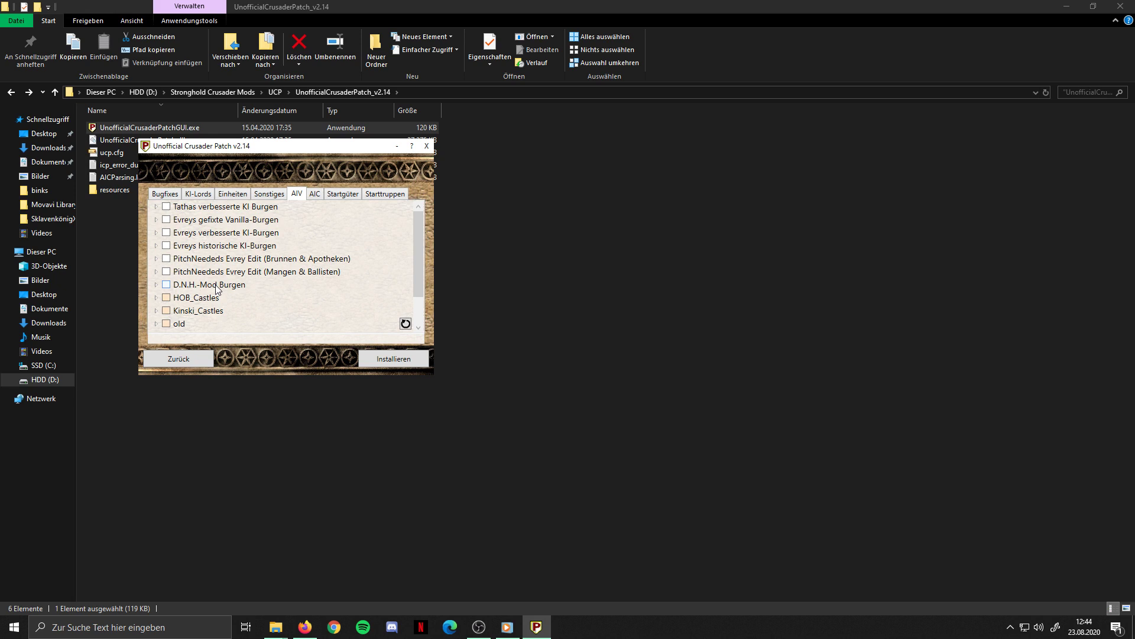
pyautogui.click(226, 289)
pyautogui.click(200, 286)
# Choose D.N.H.-Mod AIC as the AI character file in the AIC options.
pyautogui.click(314, 198)
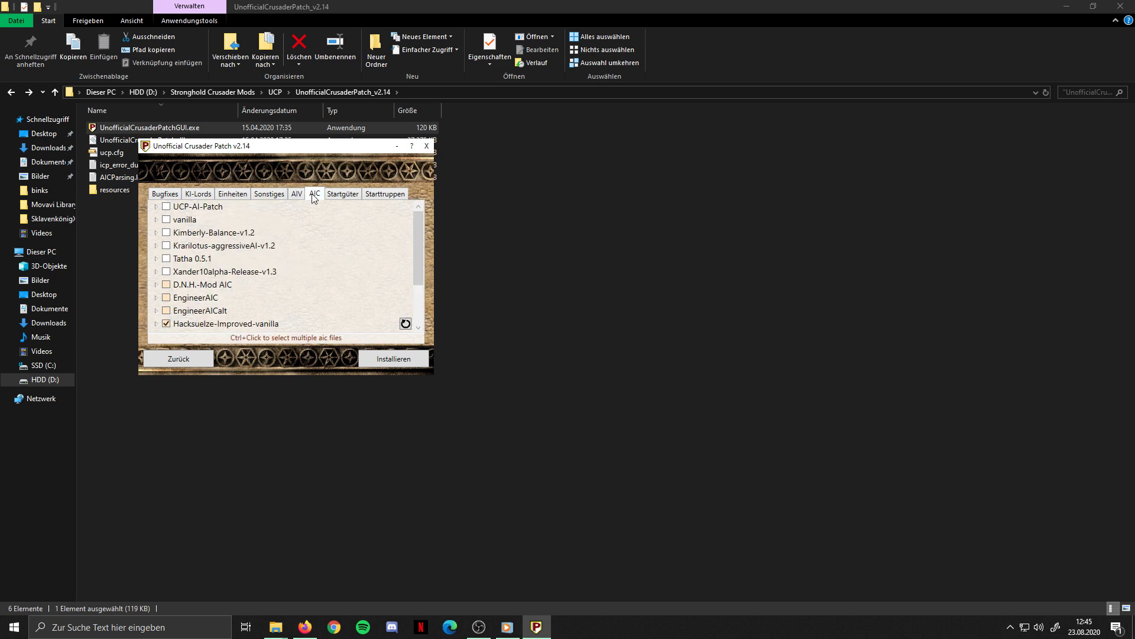
pyautogui.scroll(-1, 239, 257)
pyautogui.scroll(1, 239, 255)
# Open D.N.H.-Mod AIC.json from the modpack's _resources_\aic folder, look through its contents, and close it.
pyautogui.moveTo(275, 627)
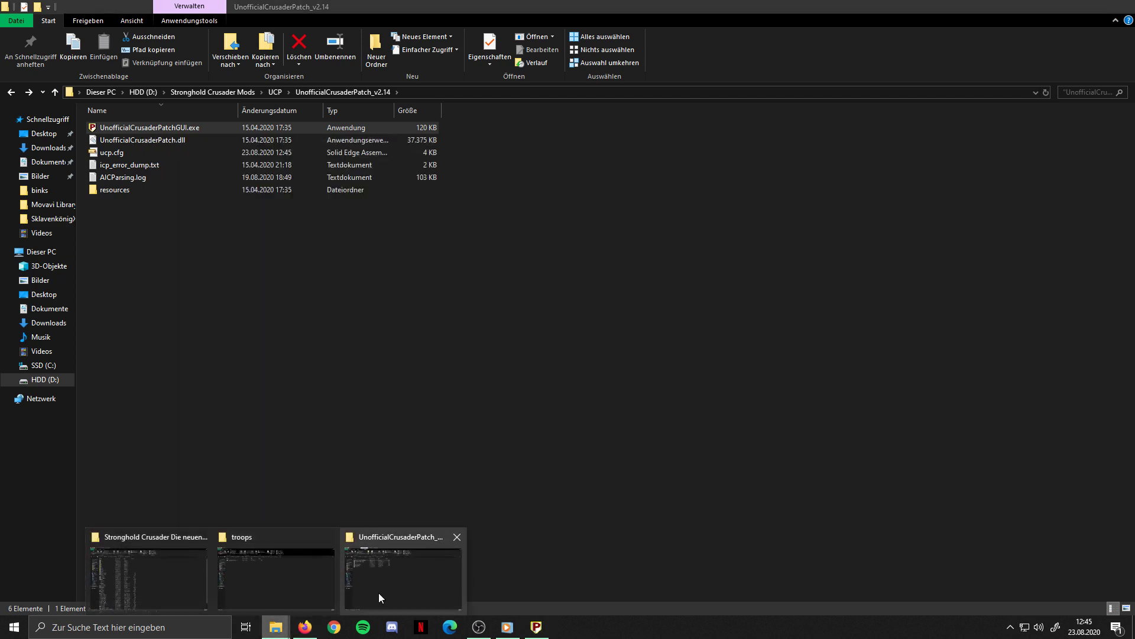
pyautogui.click(279, 573)
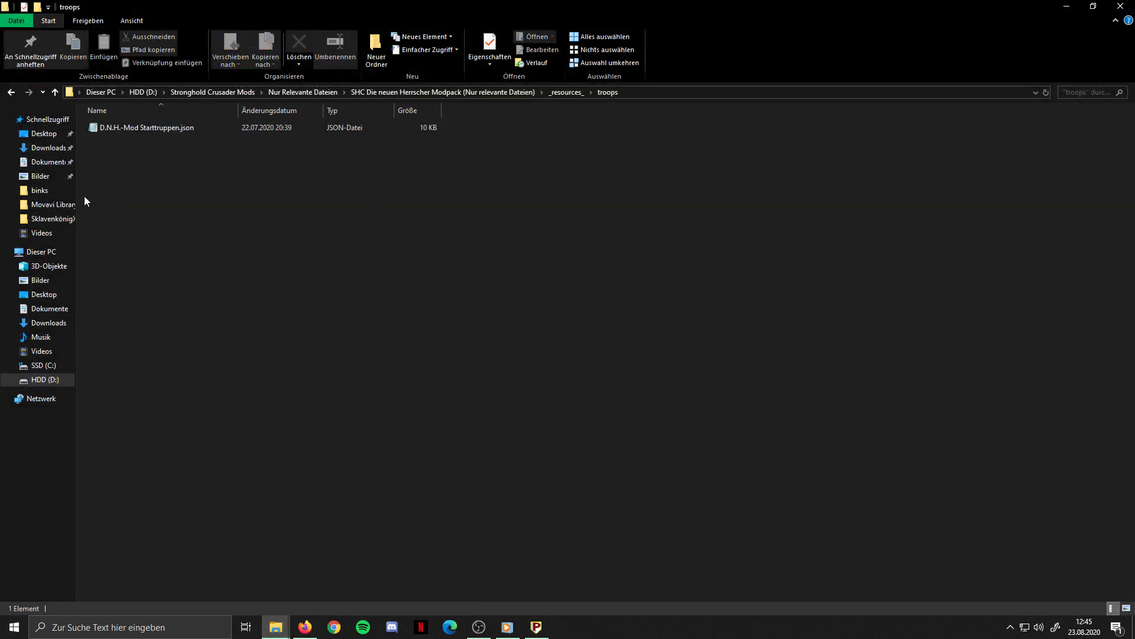
pyautogui.click(12, 93)
pyautogui.doubleClick(134, 128)
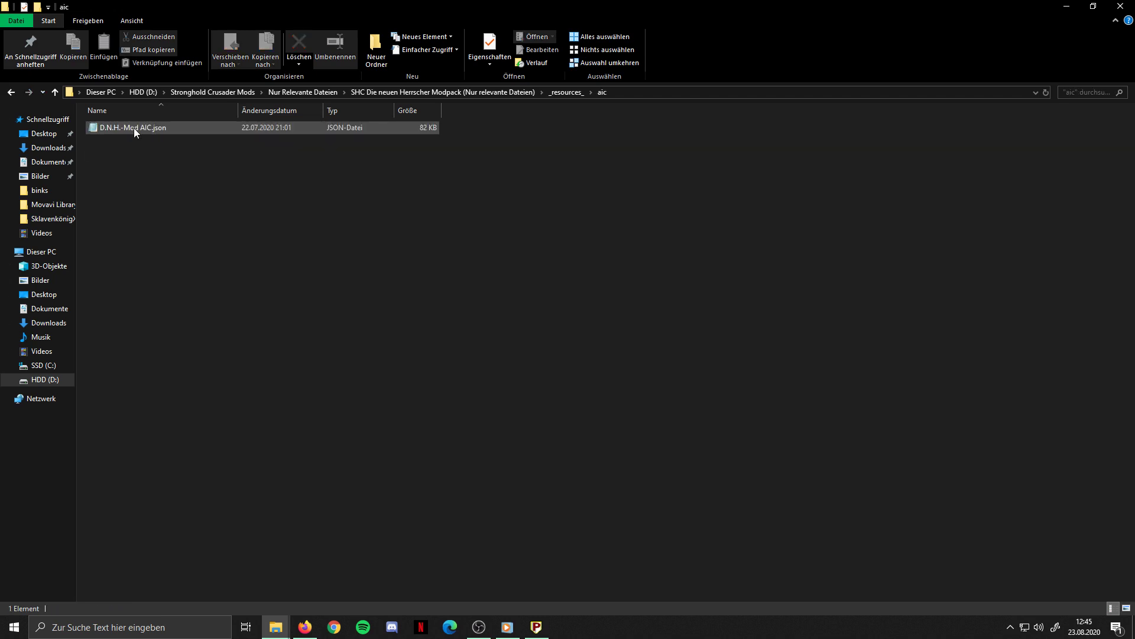
pyautogui.doubleClick(133, 128)
pyautogui.scroll(-4, 614, 333)
pyautogui.moveTo(723, 397); pyautogui.dragTo(750, 414)
pyautogui.click(750, 412)
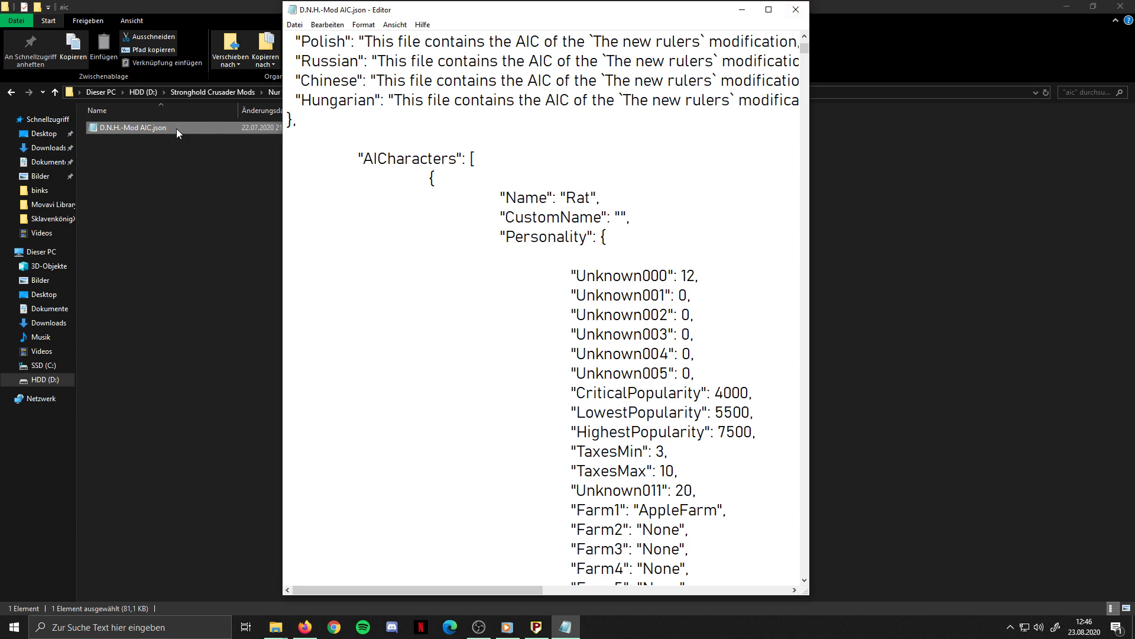
pyautogui.click(796, 11)
# Return to the patch installer, read the Krarilotus-aggressiveAI-v1.2 description, and minimize the installer.
pyautogui.click(547, 636)
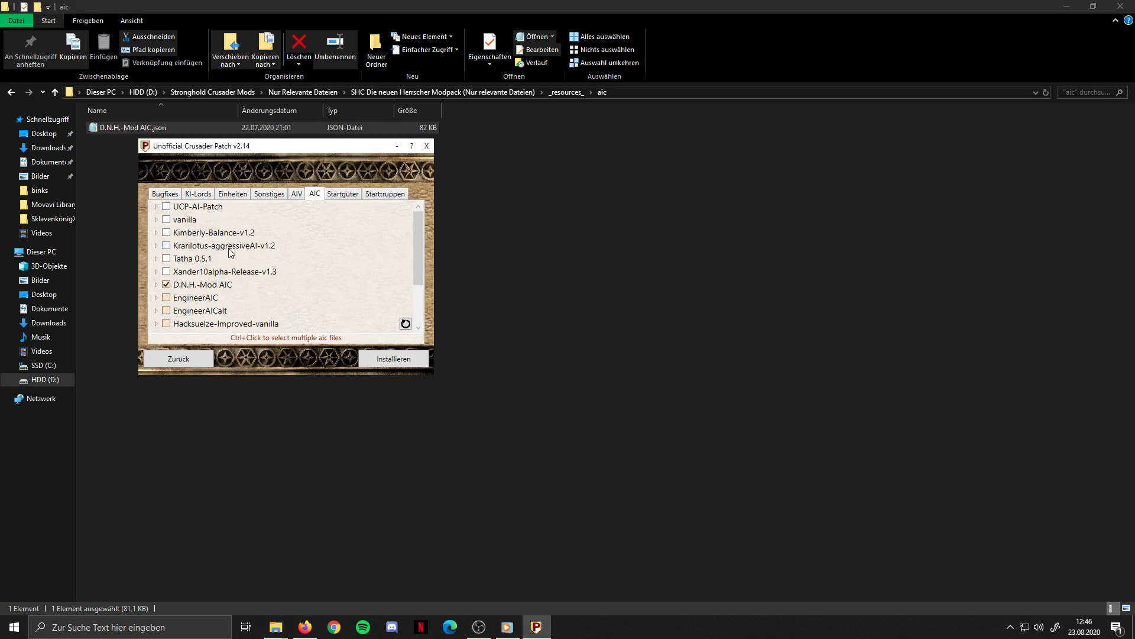
pyautogui.click(155, 245)
pyautogui.scroll(-4, 409, 274)
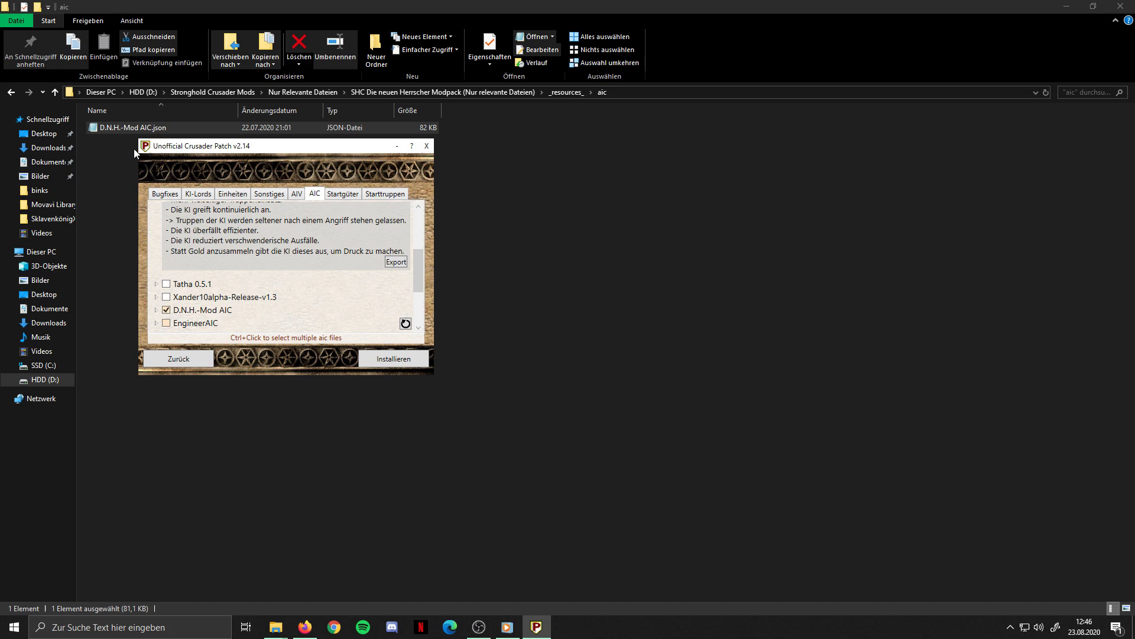
pyautogui.click(396, 146)
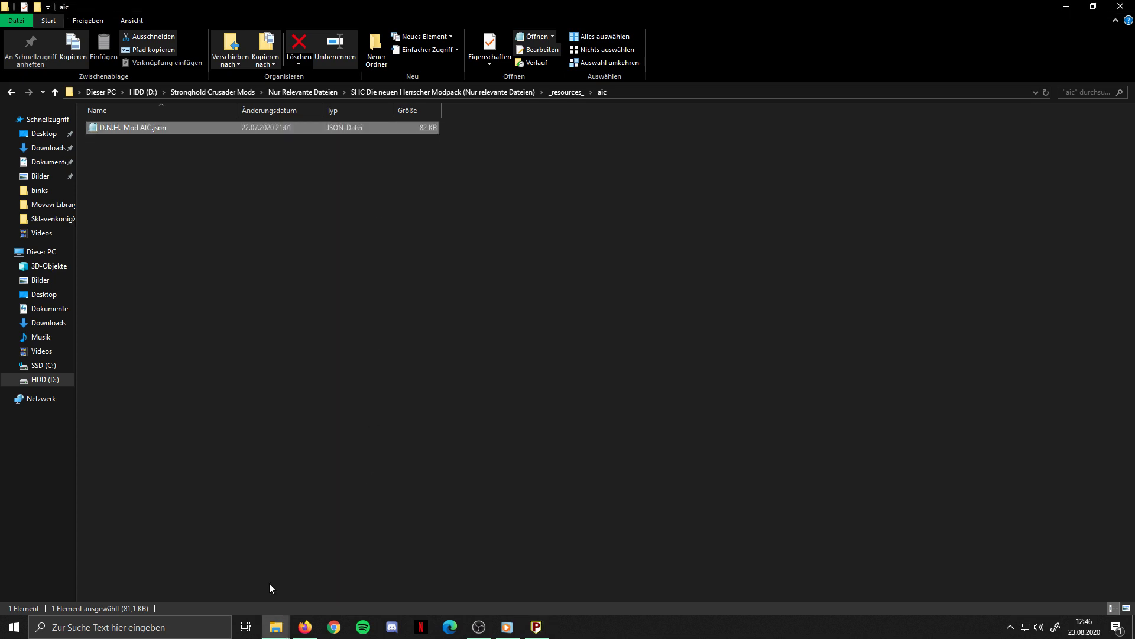
# Switch to the patch folder window, open resources\aic, and select D.N.H.-Mod AIC.json.
pyautogui.moveTo(276, 628)
pyautogui.moveTo(382, 566)
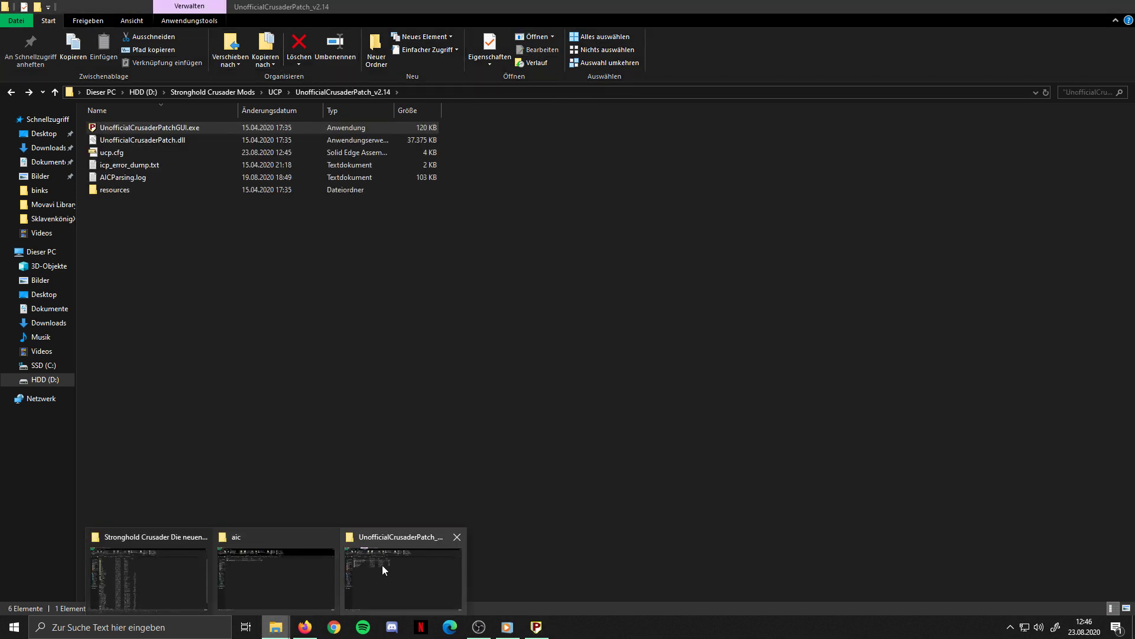
pyautogui.click(382, 565)
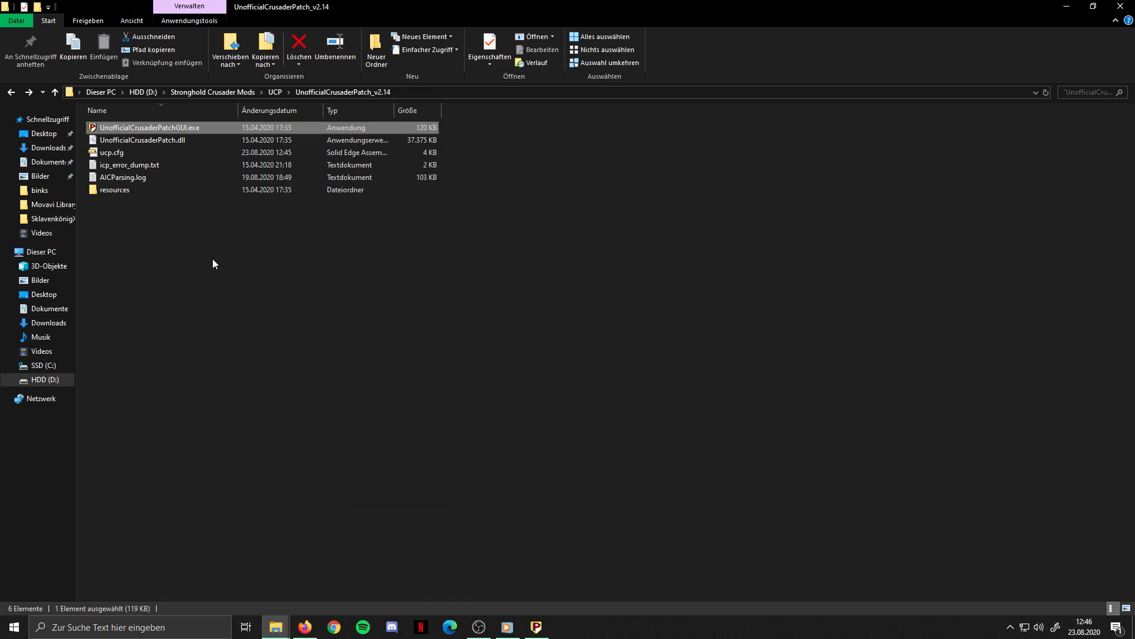
pyautogui.doubleClick(160, 192)
pyautogui.doubleClick(106, 125)
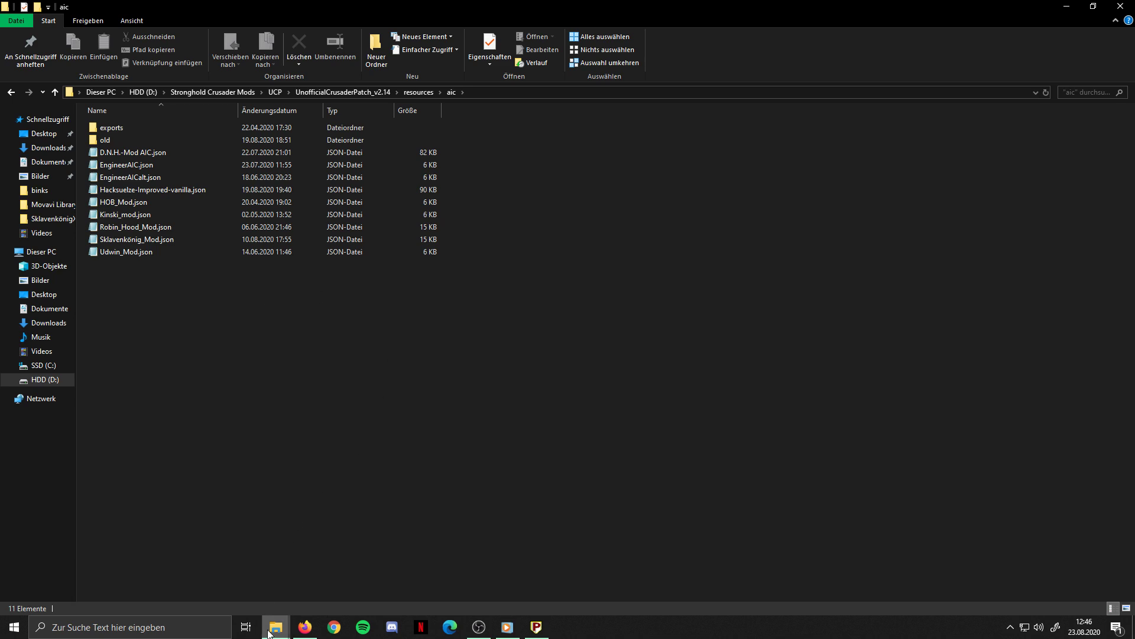
pyautogui.moveTo(269, 632)
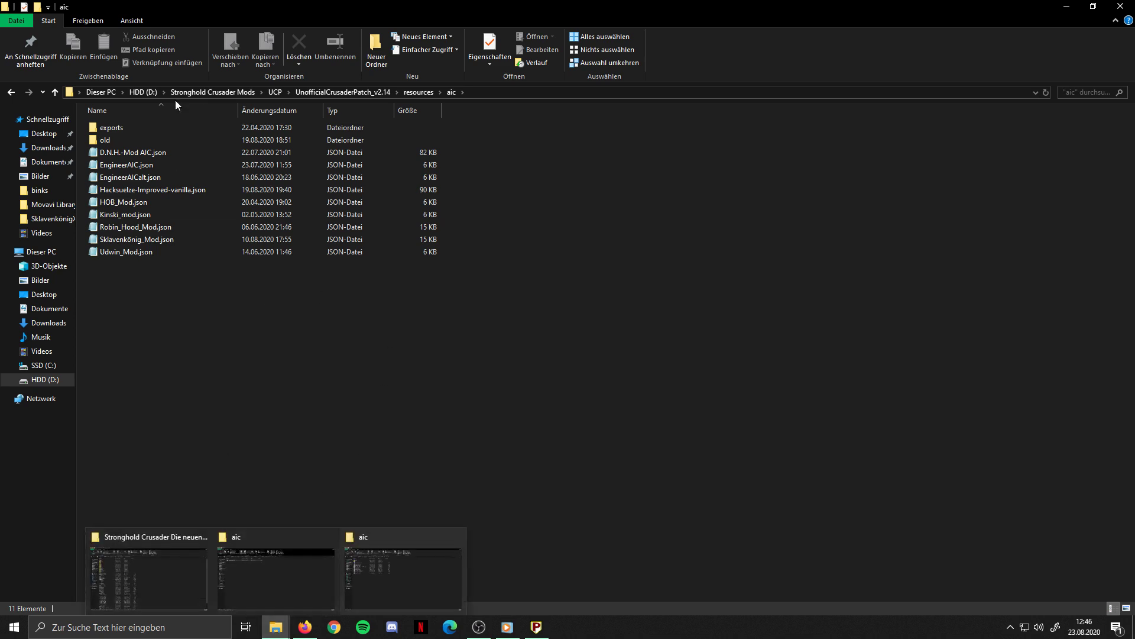
pyautogui.click(151, 154)
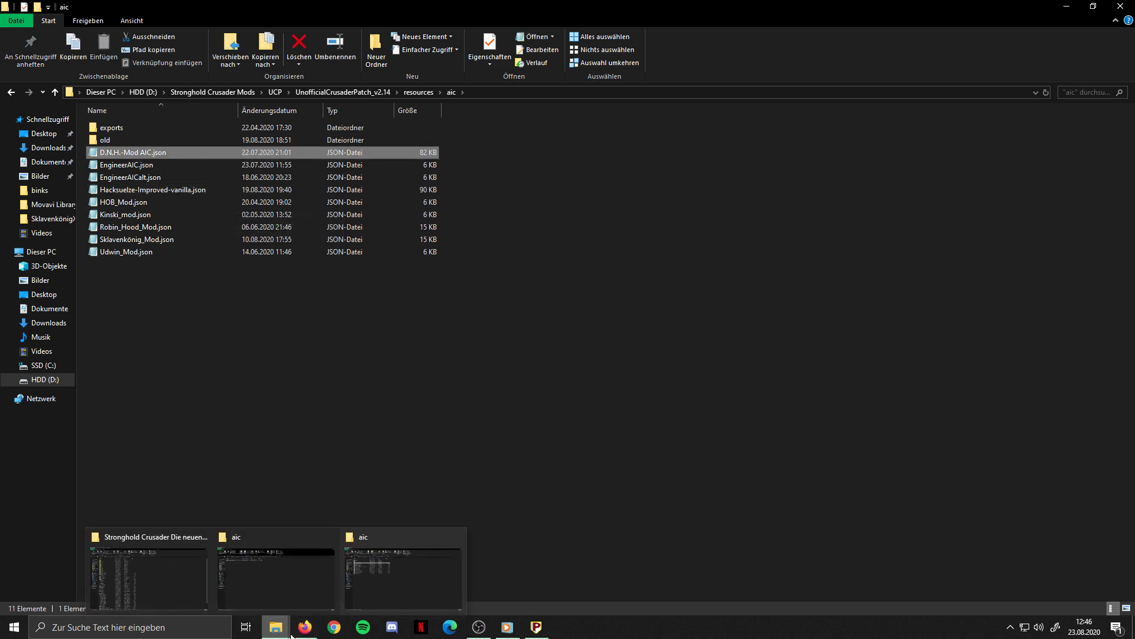
# Bring back the patch installer, collapse the Krarilotus-aggressiveAI-v1.2 description, and look through the AIC list.
pyautogui.click(414, 550)
pyautogui.scroll(-5, 231, 310)
pyautogui.scroll(10, 178, 296)
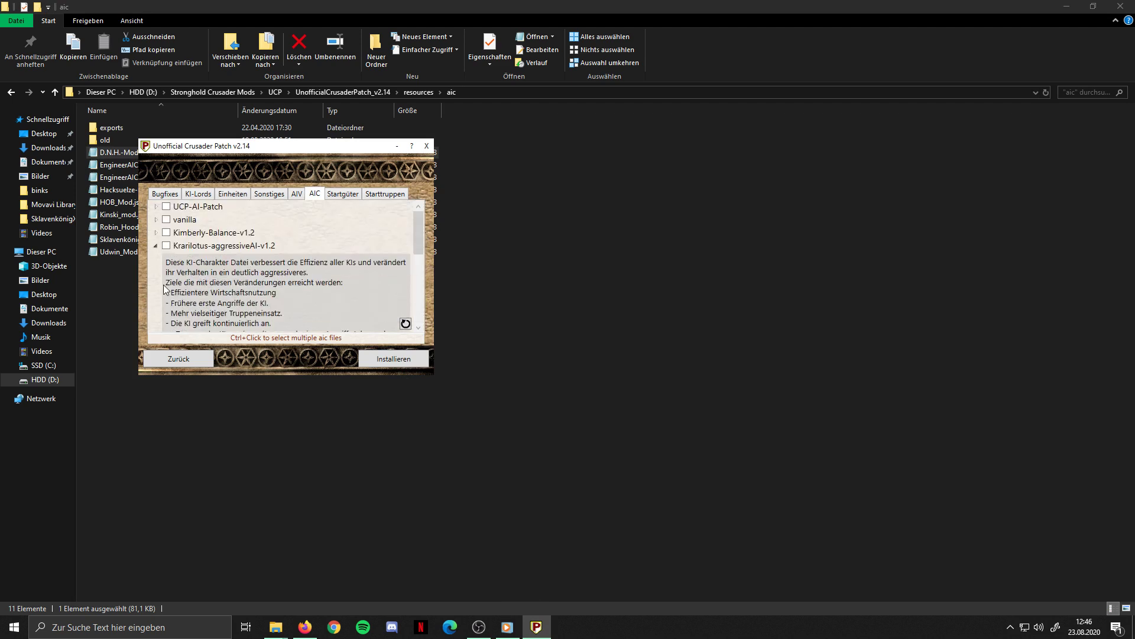
pyautogui.click(155, 245)
pyautogui.scroll(-3, 275, 288)
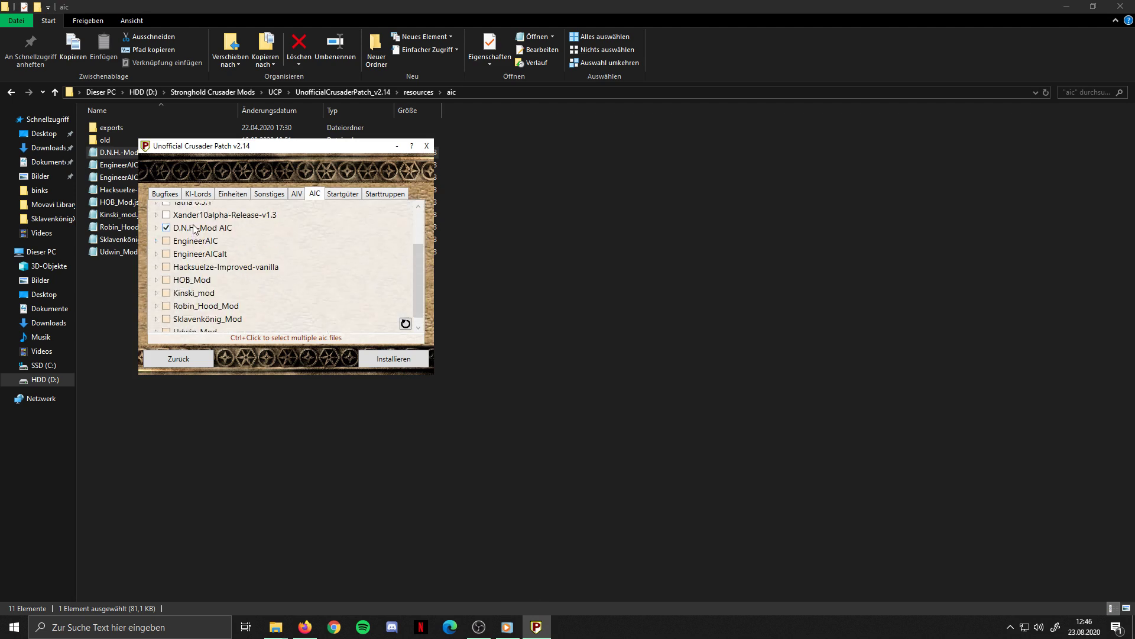
pyautogui.scroll(2, 201, 242)
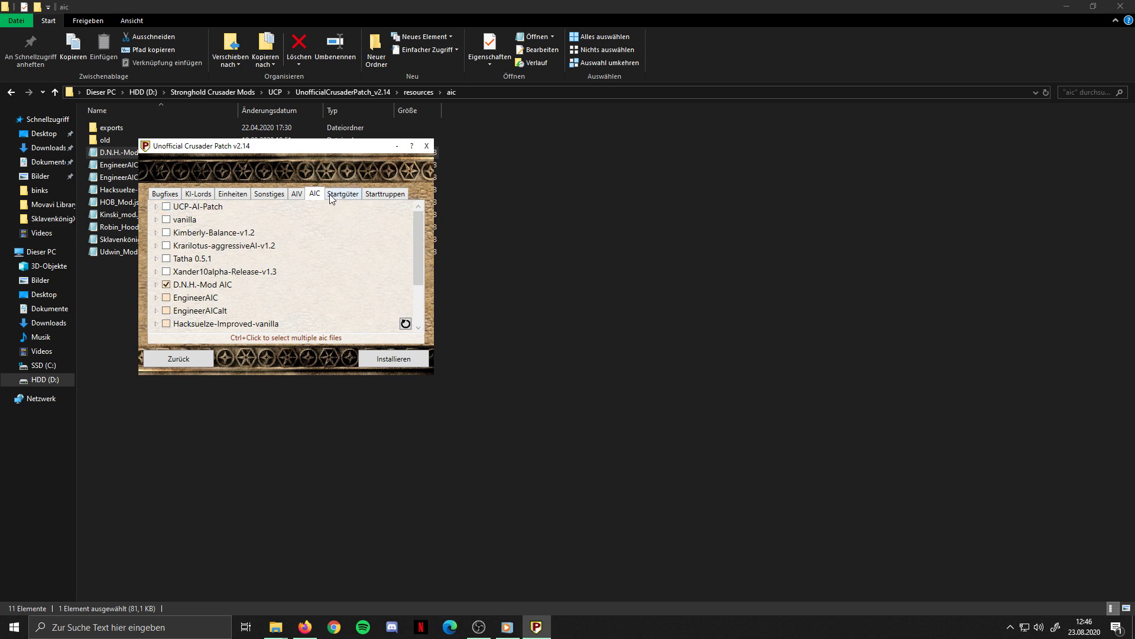
# Choose D.N.H.-Mod Starttruppen as the starting troops and close the patch installer.
pyautogui.click(383, 197)
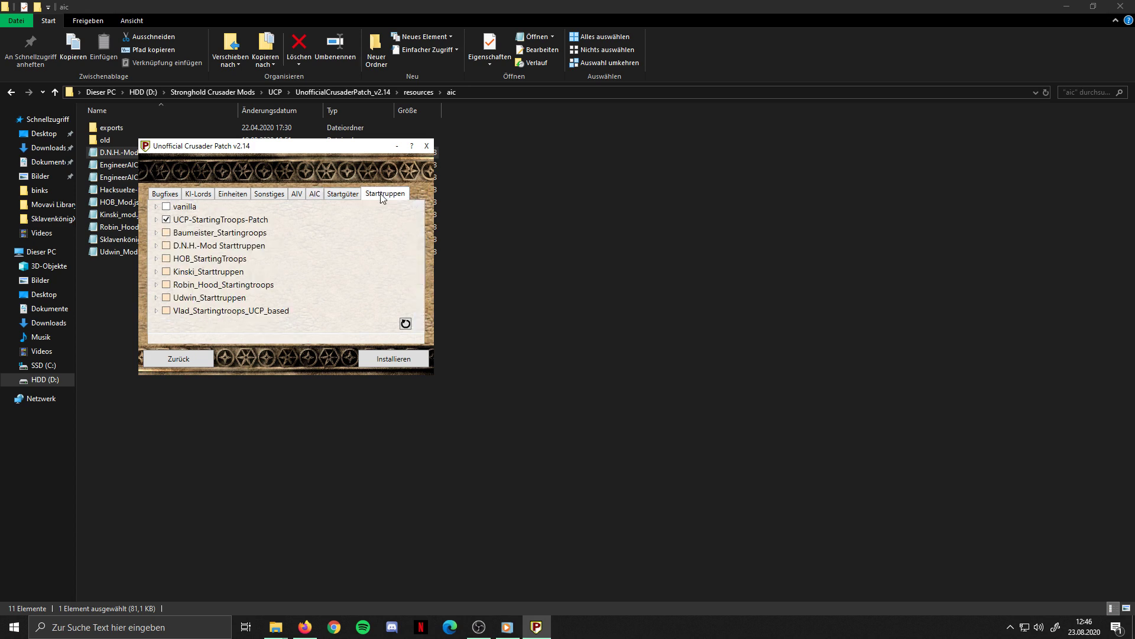
pyautogui.click(188, 247)
pyautogui.click(427, 145)
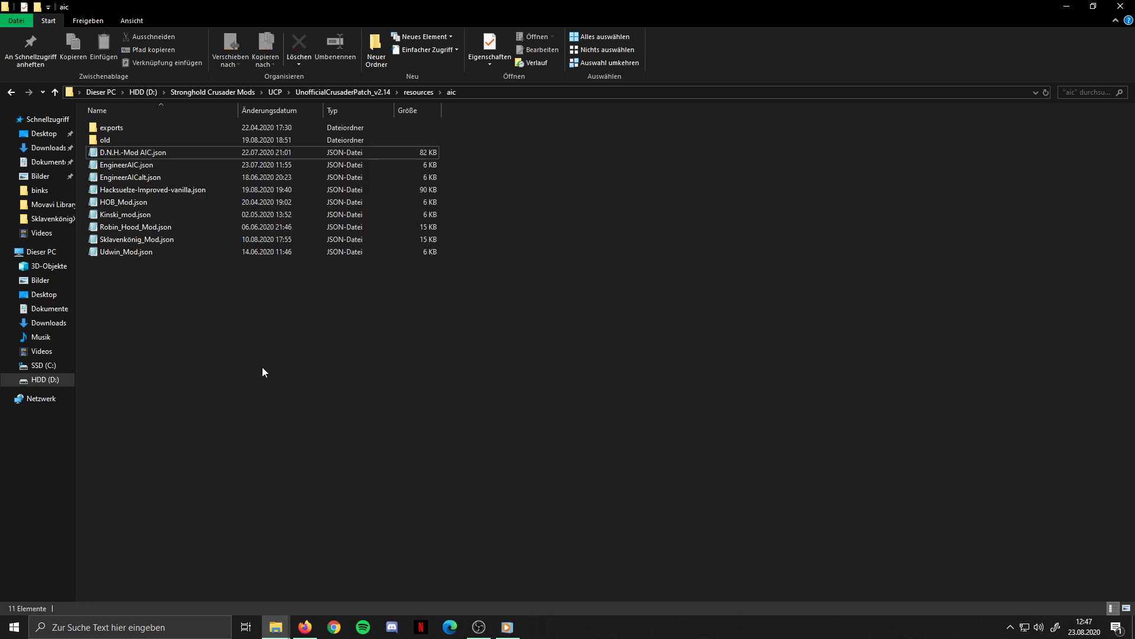